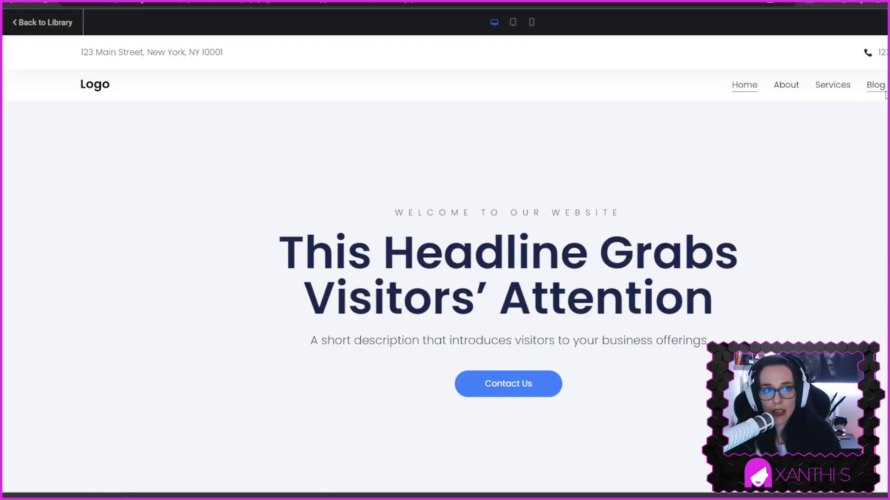
# Preview the Blog page of the website kit and visit the live site from the dashboard.
pyautogui.click(877, 92)
pyautogui.scroll(-5, 825, 242)
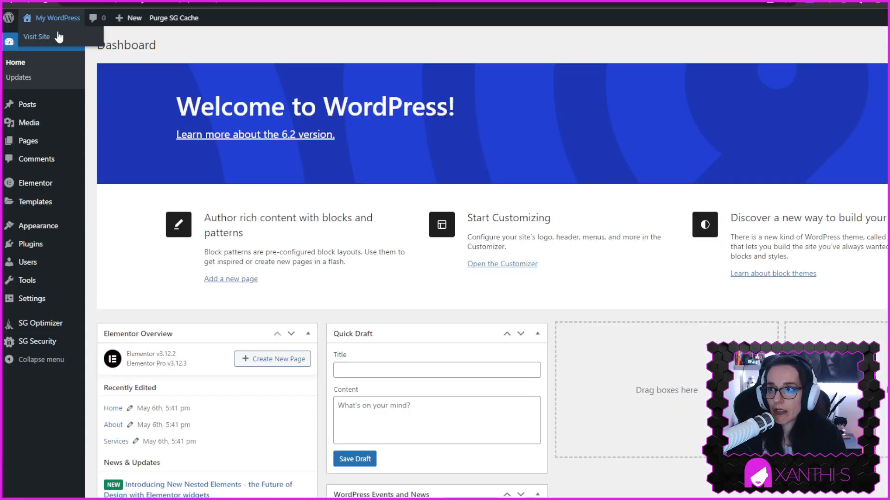
pyautogui.click(37, 37)
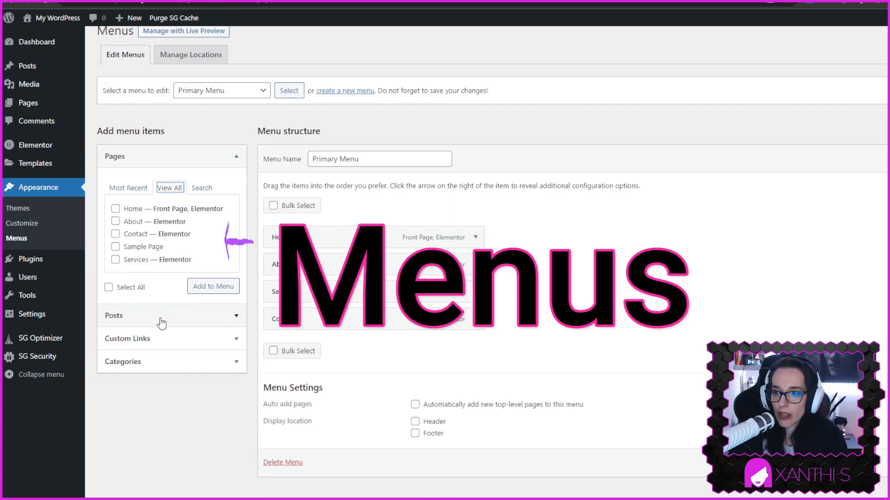
# Add the Blog category to the Primary Menu.
pyautogui.click(161, 323)
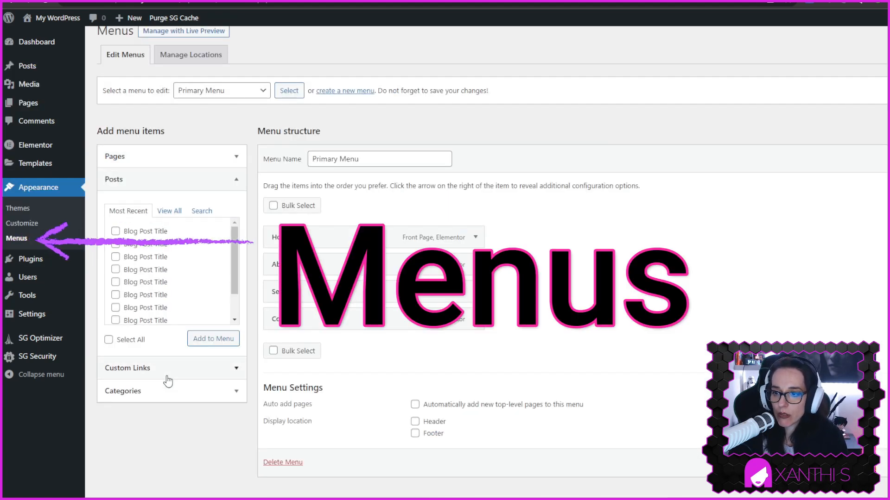
pyautogui.click(157, 392)
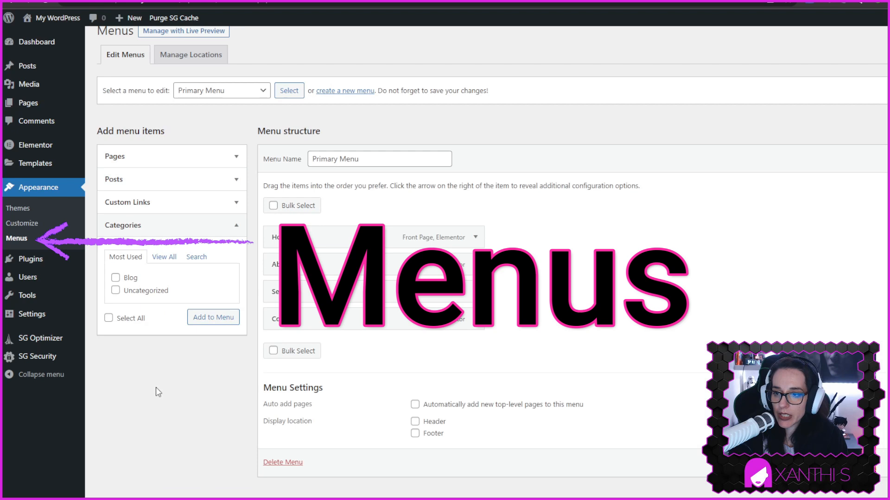
pyautogui.click(115, 277)
pyautogui.click(214, 318)
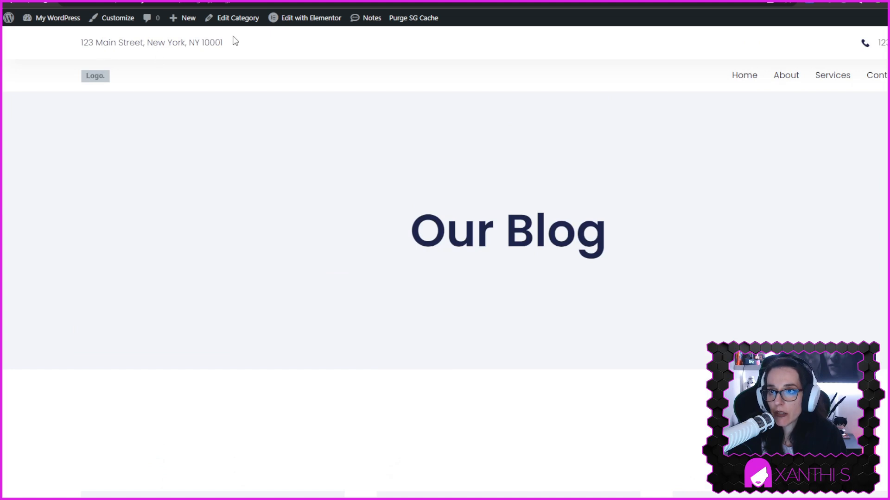
# Look over the Our Blog category page and open its Posts Archive template for editing with Elementor.
pyautogui.scroll(-5, 234, 45)
pyautogui.moveTo(300, 21)
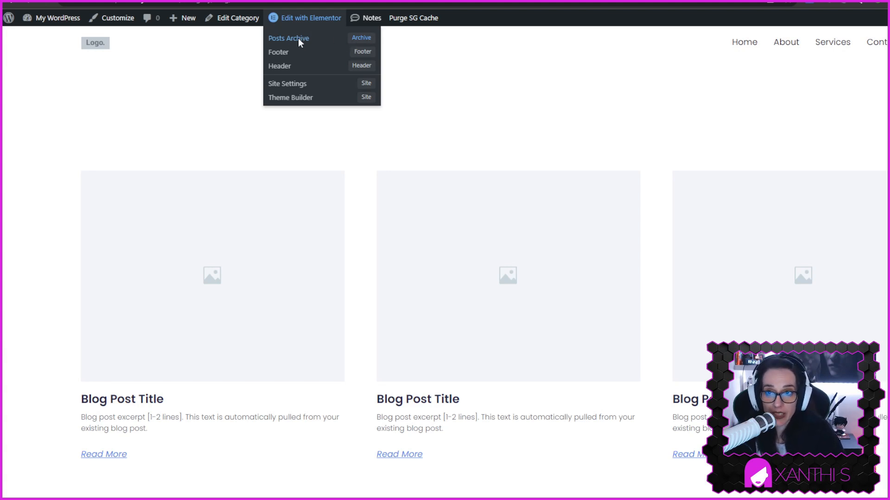
pyautogui.click(299, 38)
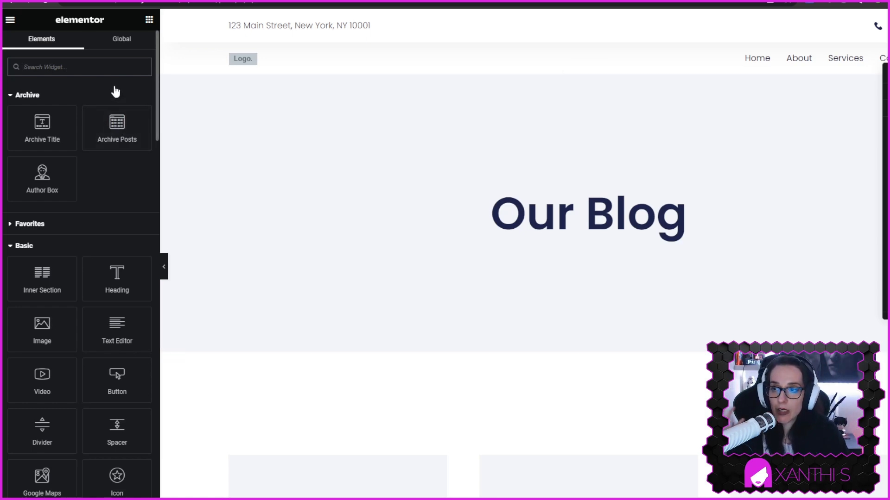
# Select the Archive Posts widget holding the blog post grid and review its content layout settings.
pyautogui.moveTo(117, 125); pyautogui.dragTo(418, 186)
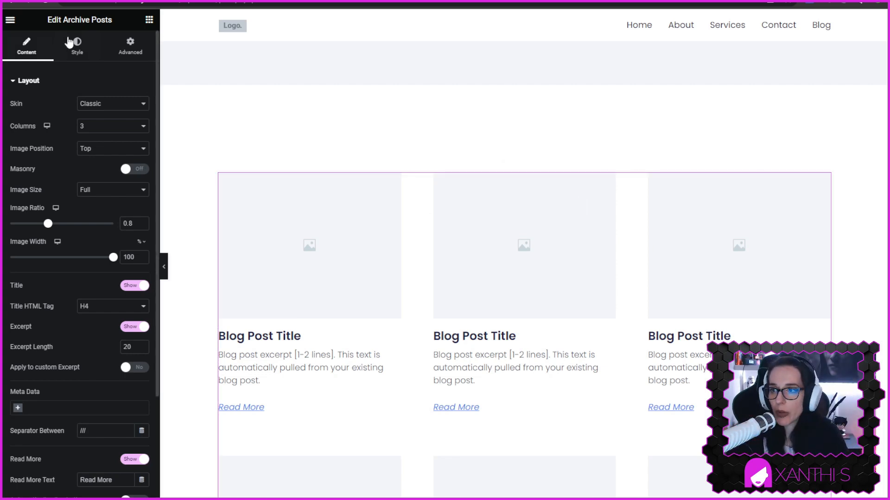
pyautogui.scroll(-1, 101, 361)
pyautogui.scroll(-2, 101, 363)
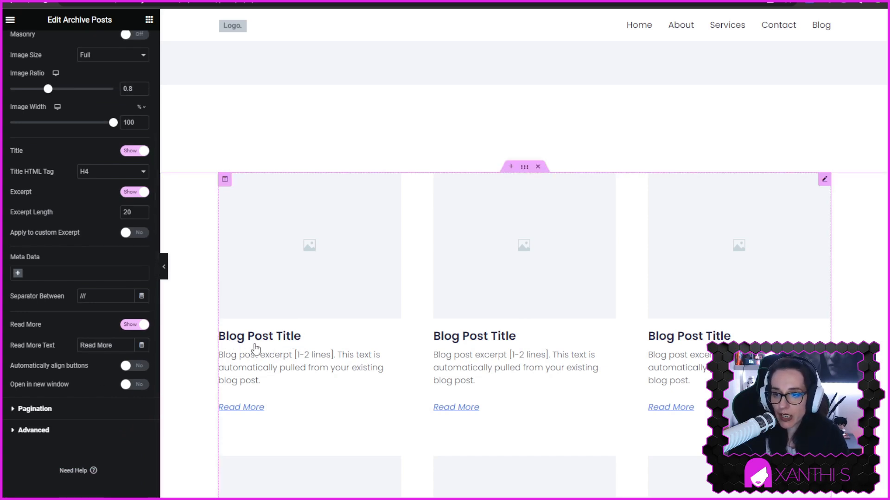
pyautogui.scroll(3, 103, 207)
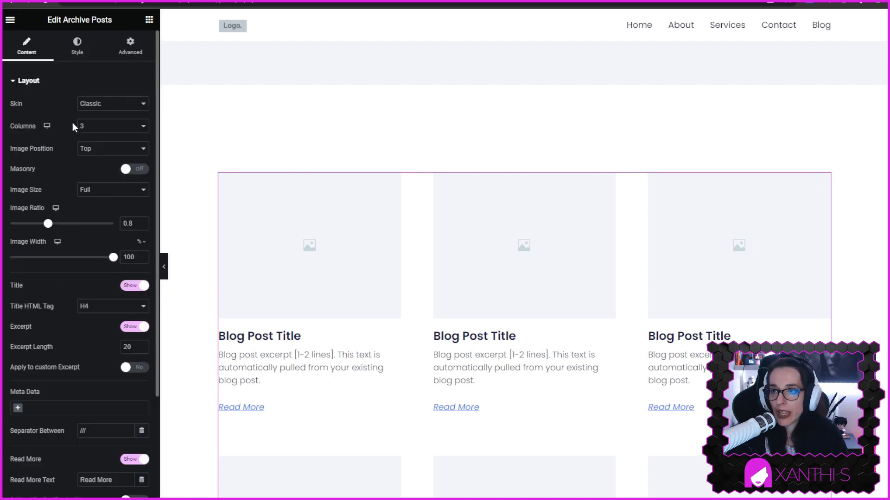
# Set the post title color in the Archive Posts content style to a custom bright green, about #26D278.
pyautogui.click(78, 46)
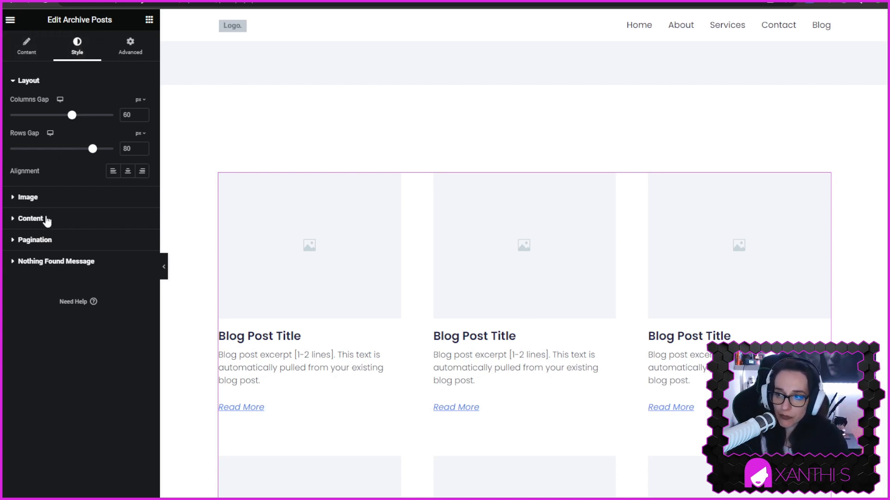
pyautogui.click(14, 218)
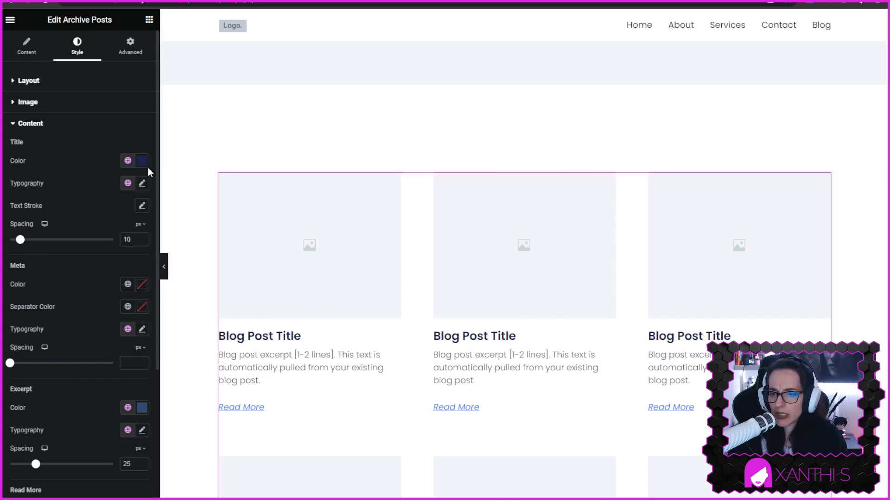
pyautogui.click(128, 161)
pyautogui.click(50, 265)
pyautogui.click(142, 161)
pyautogui.click(125, 256)
pyautogui.moveTo(133, 299); pyautogui.dragTo(70, 299)
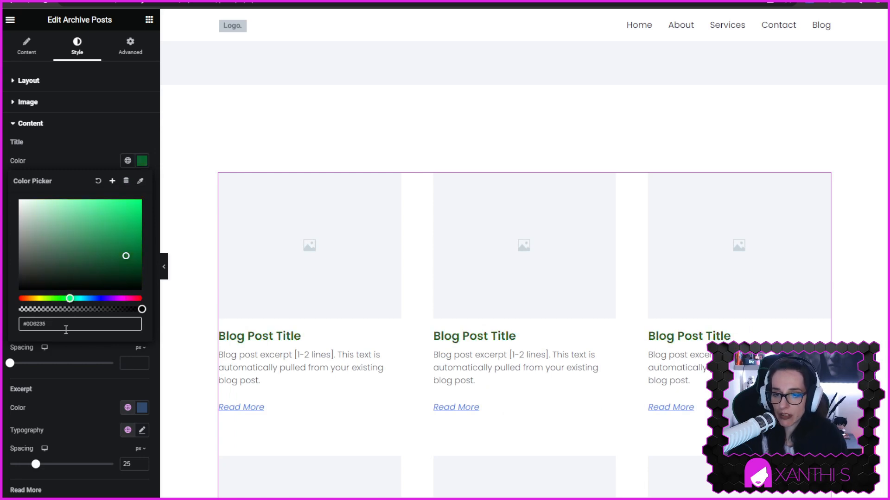
pyautogui.moveTo(93, 258)
pyautogui.mouseDown()
pyautogui.moveTo(96, 213)
pyautogui.moveTo(119, 218)
pyautogui.mouseUp()
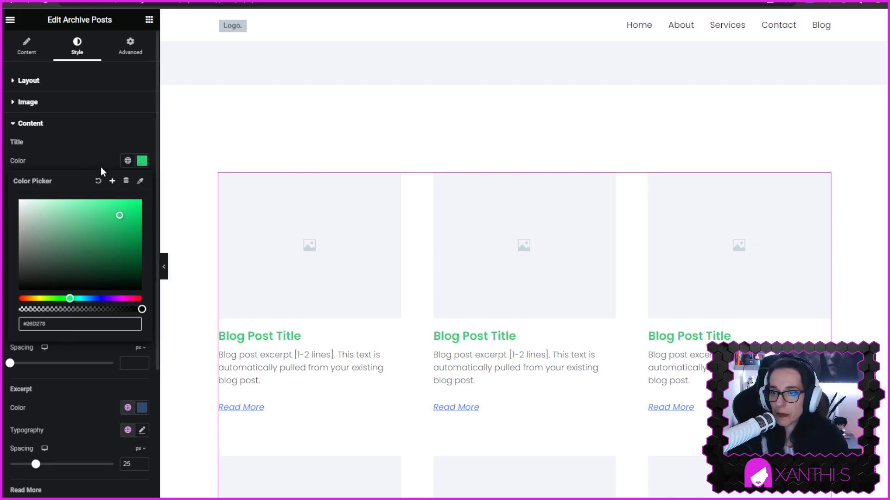
pyautogui.click(88, 146)
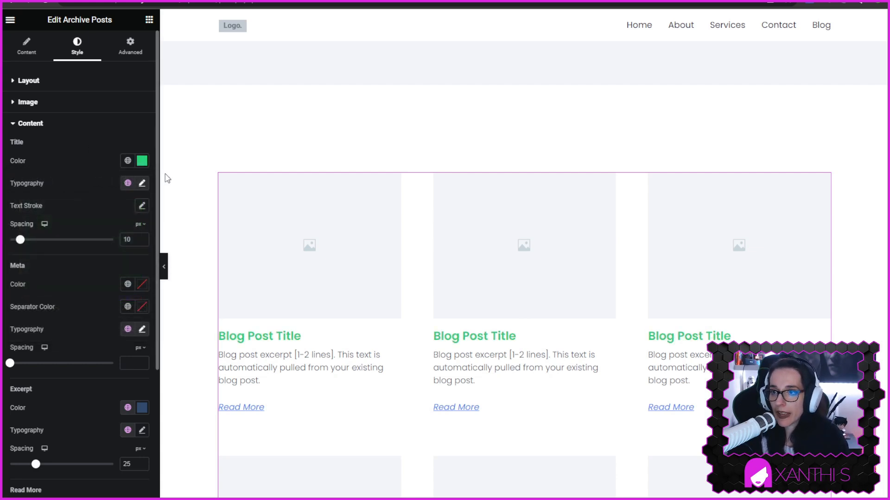
# Set the Box Title global font to 45 px and 200 (Extra Light) weight, saving the site settings and returning to the editor.
pyautogui.click(128, 184)
pyautogui.scroll(-2, 52, 334)
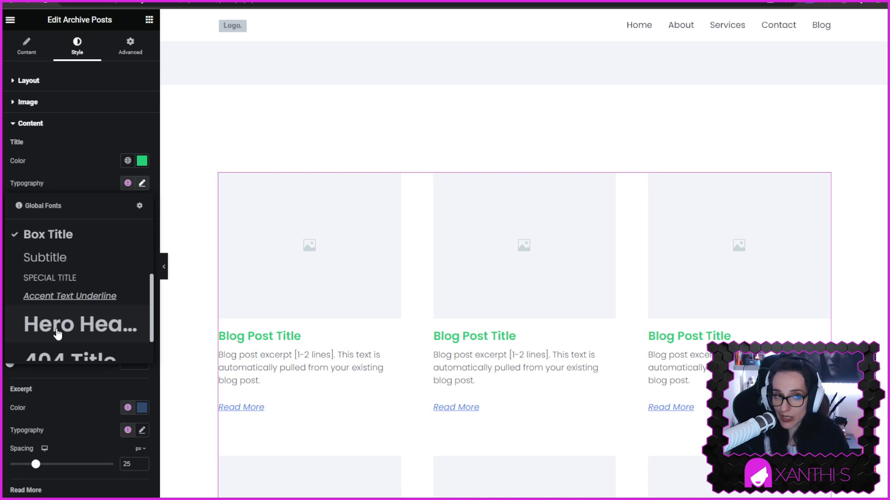
pyautogui.scroll(2, 56, 283)
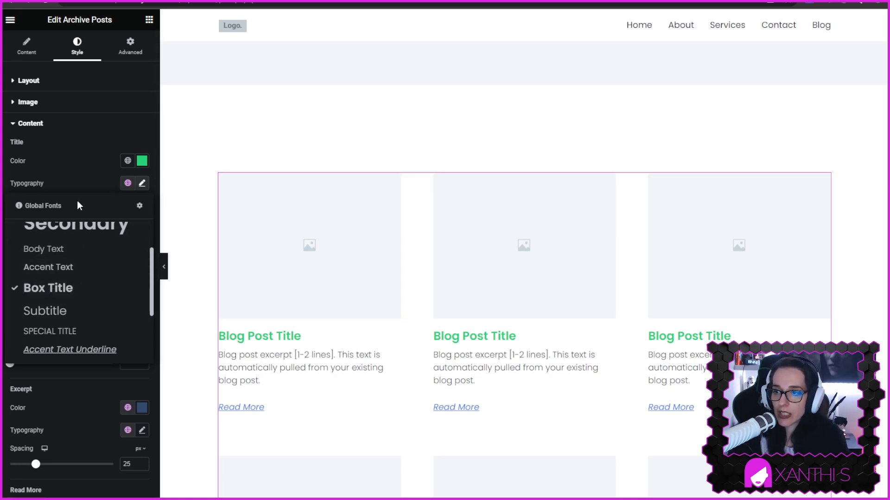
pyautogui.click(140, 206)
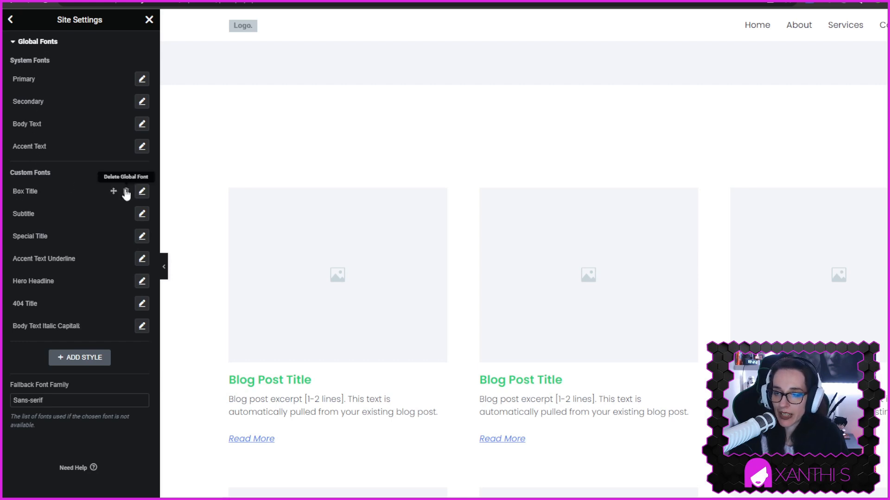
pyautogui.click(142, 192)
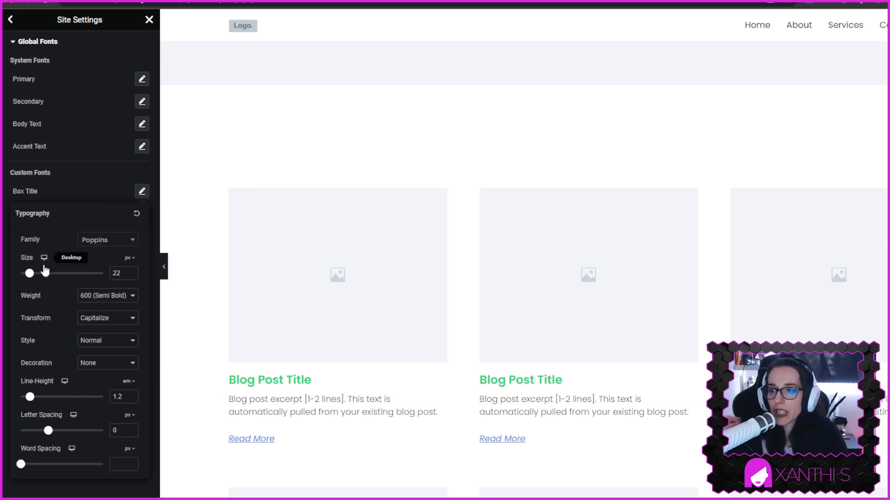
pyautogui.moveTo(29, 274); pyautogui.dragTo(59, 273)
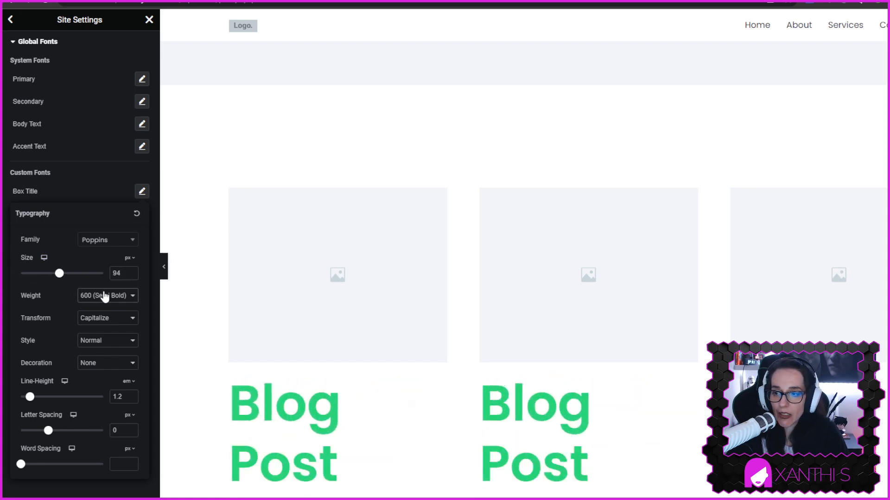
pyautogui.click(121, 297)
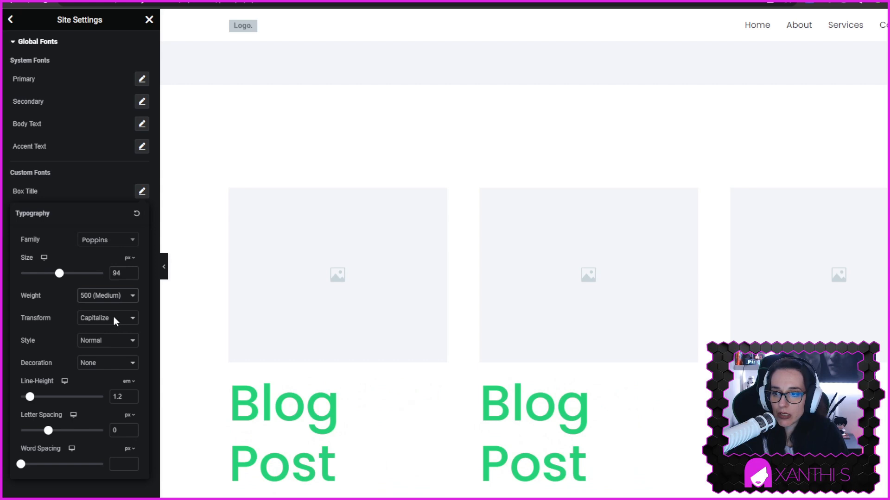
pyautogui.click(118, 321)
pyautogui.click(124, 274)
pyautogui.moveTo(59, 273); pyautogui.dragTo(38, 274)
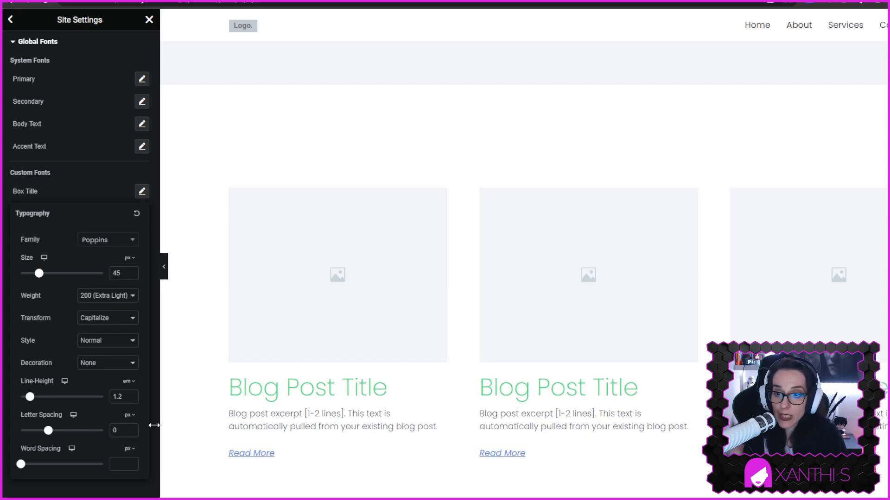
pyautogui.click(118, 499)
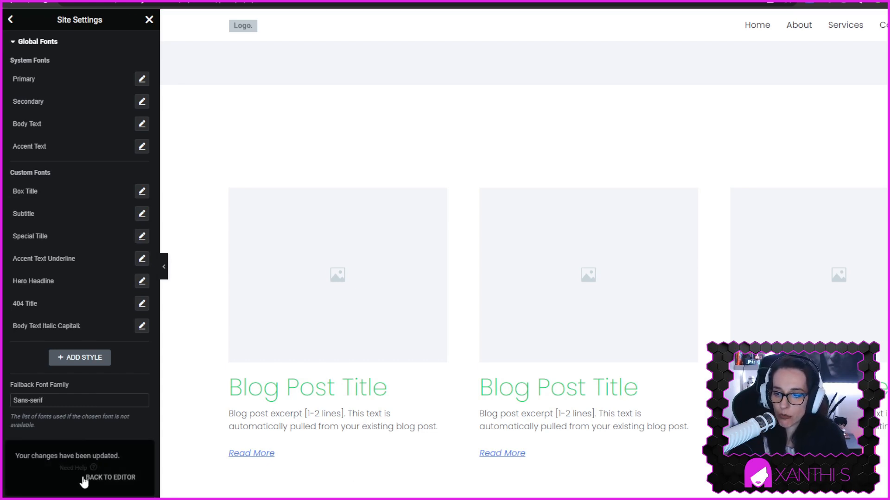
pyautogui.click(116, 482)
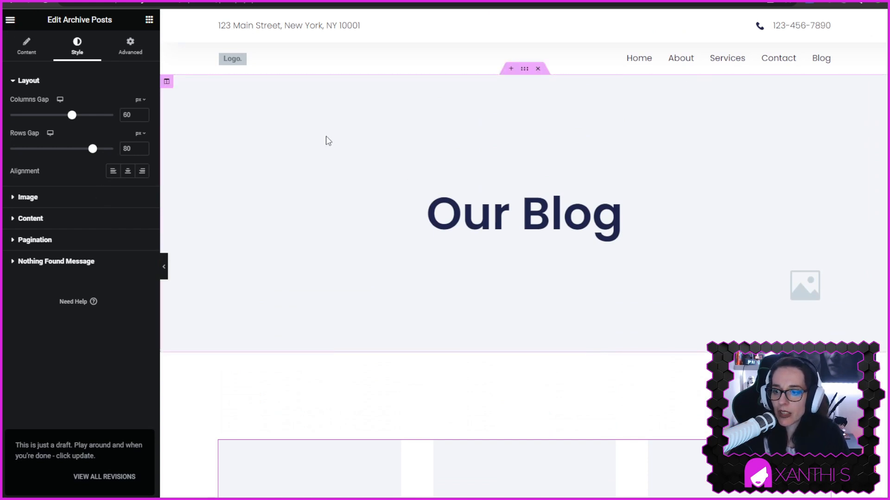
# Try the Secondary and Primary global colors on the excerpts of the Archive Posts widget.
pyautogui.scroll(-8, 328, 140)
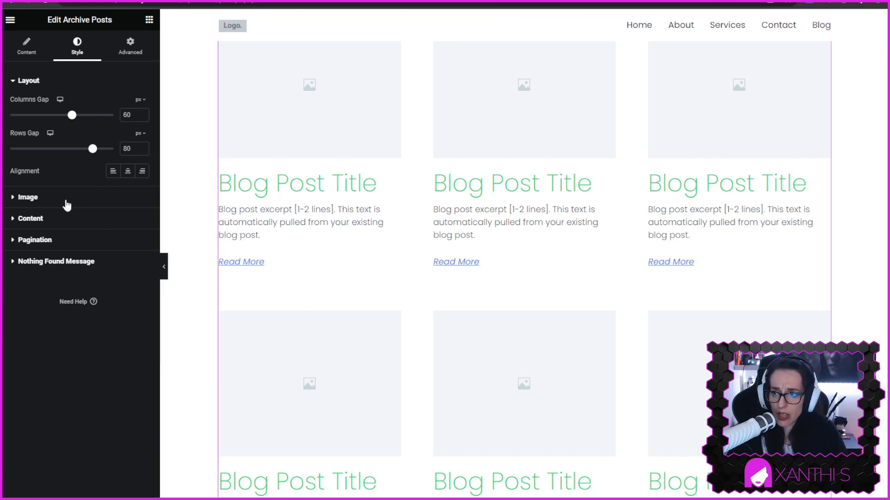
pyautogui.click(74, 218)
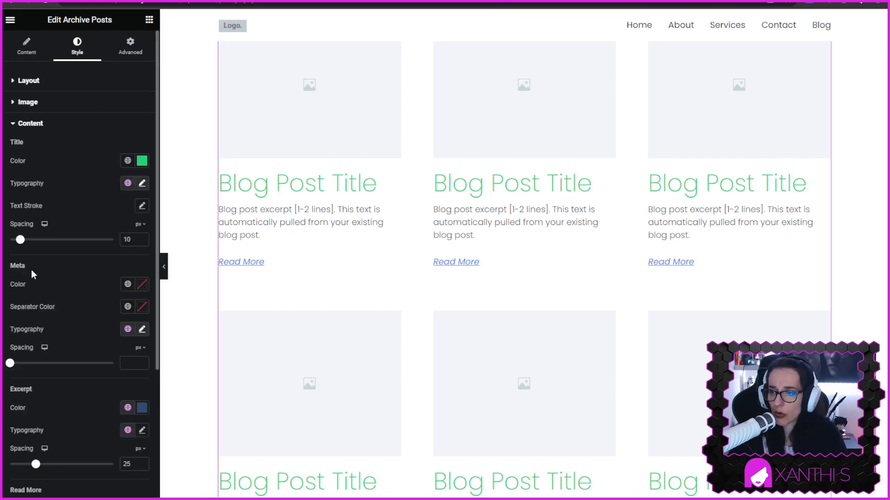
pyautogui.scroll(-3, 44, 277)
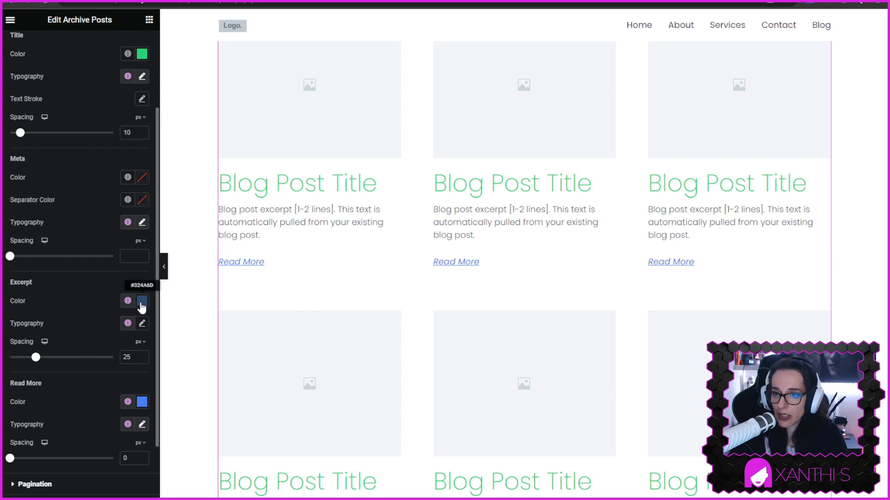
pyautogui.click(128, 300)
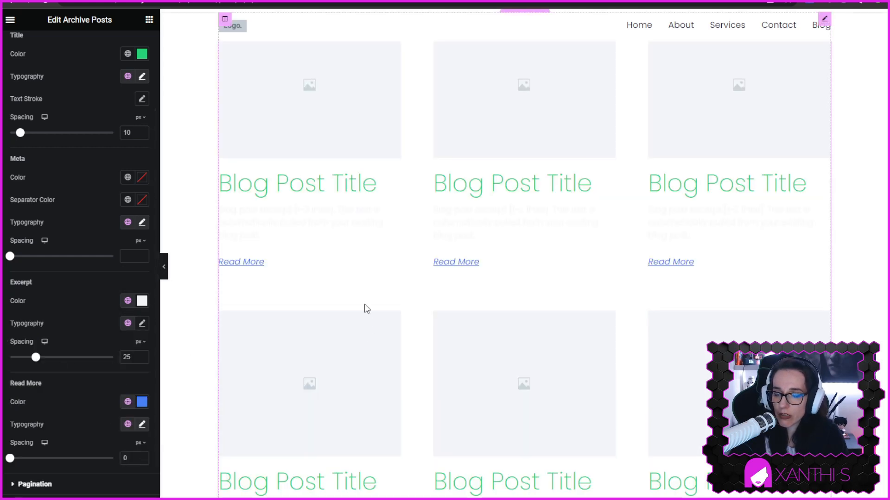
pyautogui.scroll(-1, 82, 311)
pyautogui.click(126, 248)
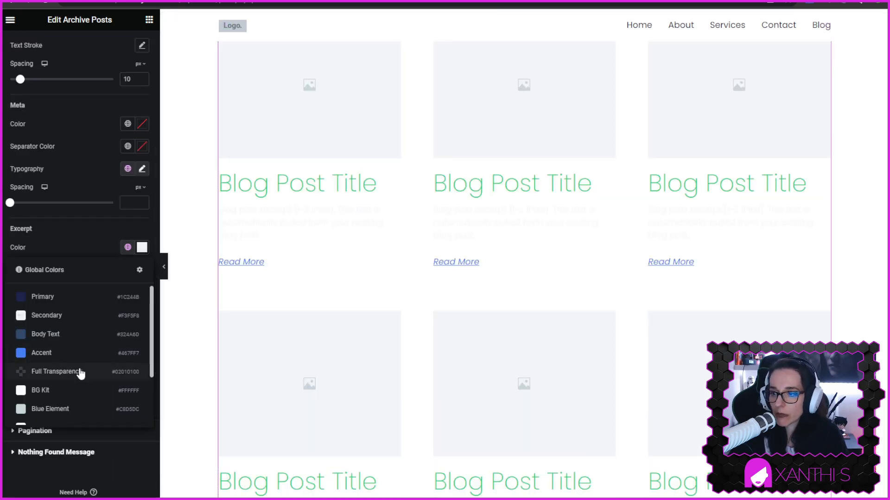
pyautogui.click(39, 298)
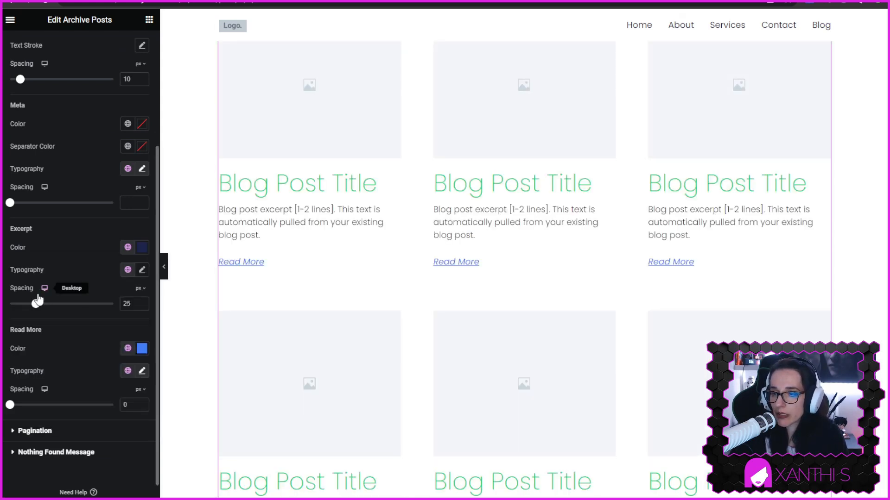
# Try a custom blue, #2349FF, on the post excerpts and restore the Body Text global color.
pyautogui.click(143, 248)
pyautogui.moveTo(117, 331); pyautogui.dragTo(125, 286)
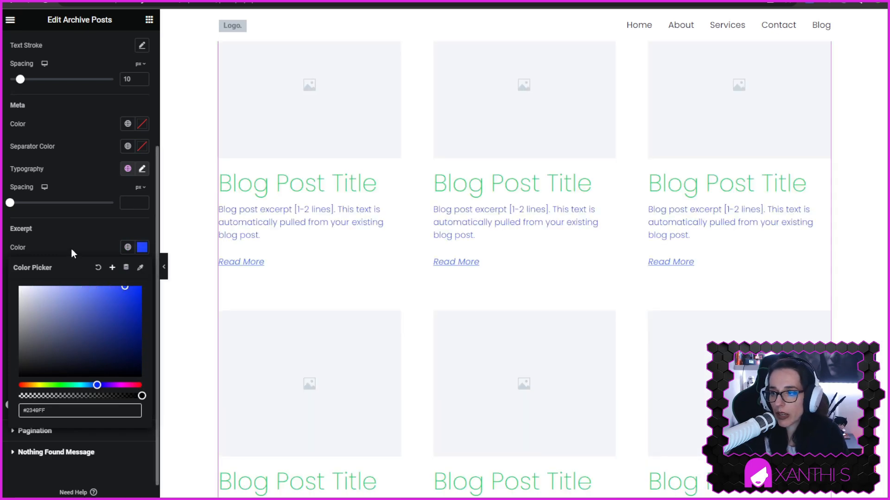
pyautogui.click(72, 229)
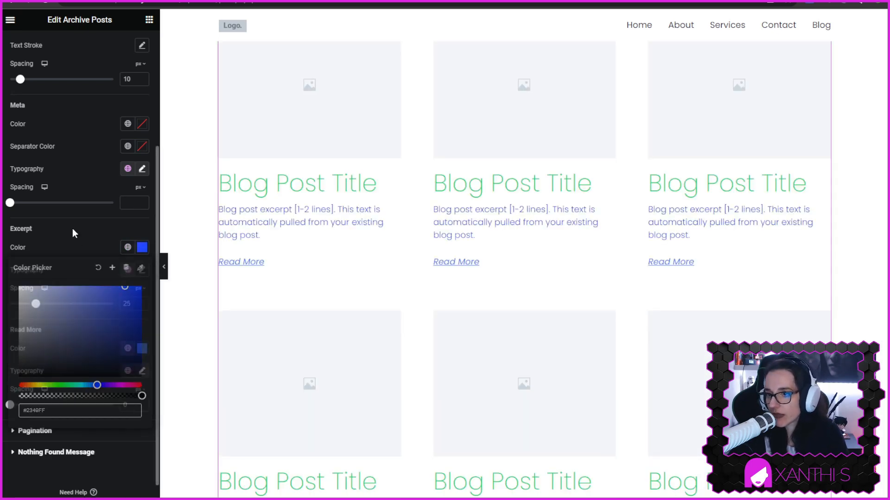
pyautogui.click(128, 247)
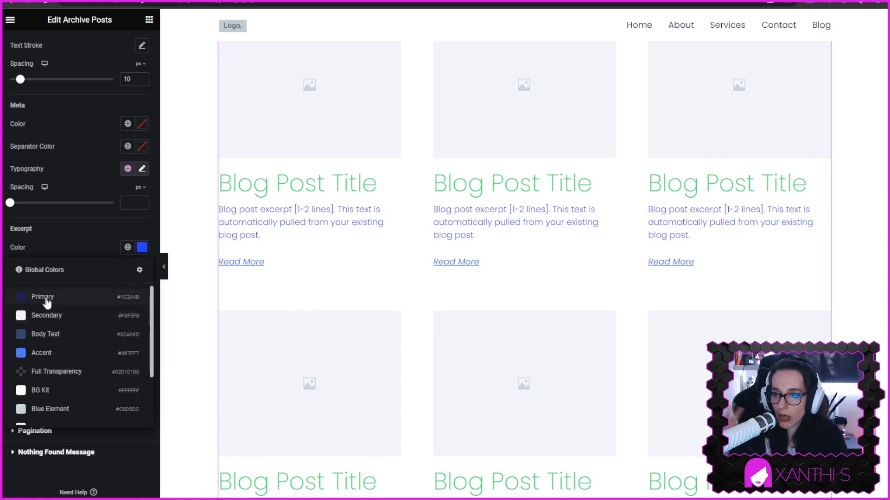
pyautogui.click(51, 335)
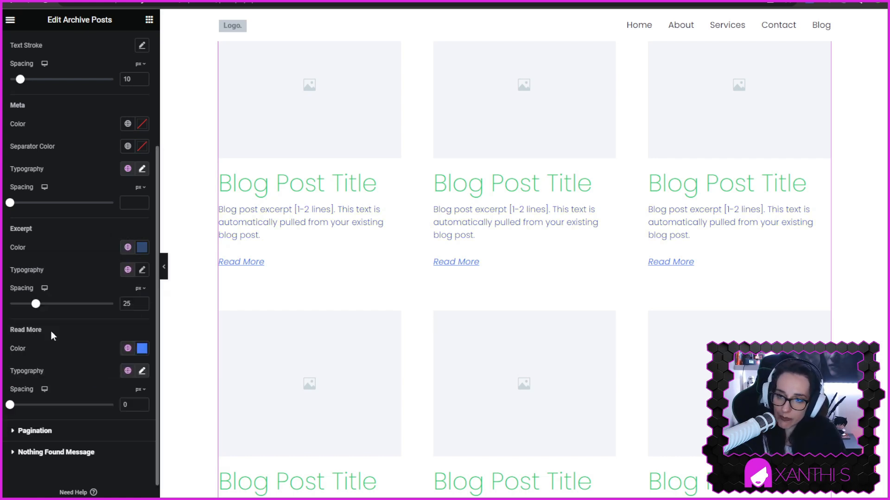
# Try a custom font size on the excerpt typography of the Archive Posts widget and restore the Body Text global font.
pyautogui.click(128, 269)
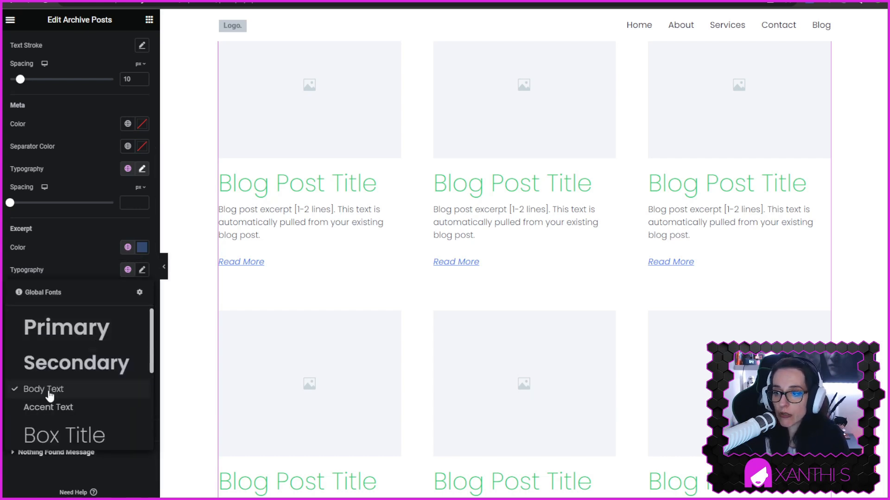
pyautogui.click(141, 269)
pyautogui.moveTo(25, 356)
pyautogui.mouseDown()
pyautogui.moveTo(78, 356)
pyautogui.moveTo(25, 353)
pyautogui.mouseUp()
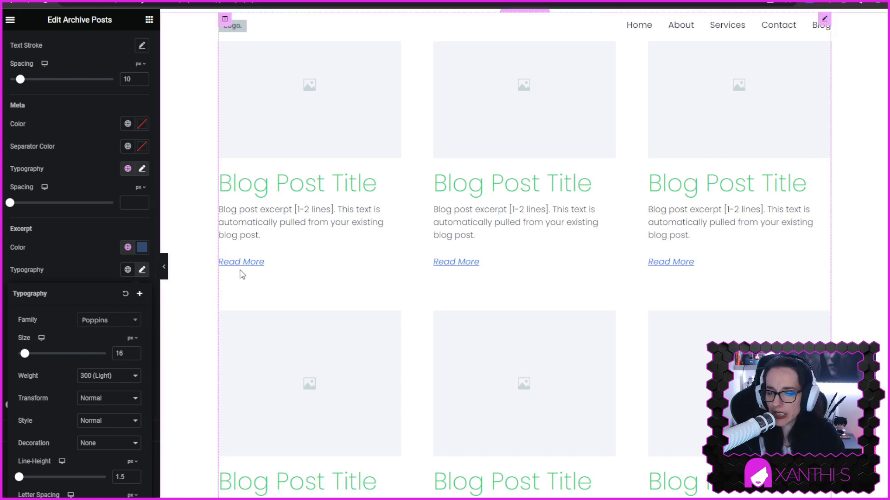
pyautogui.click(127, 270)
pyautogui.click(62, 389)
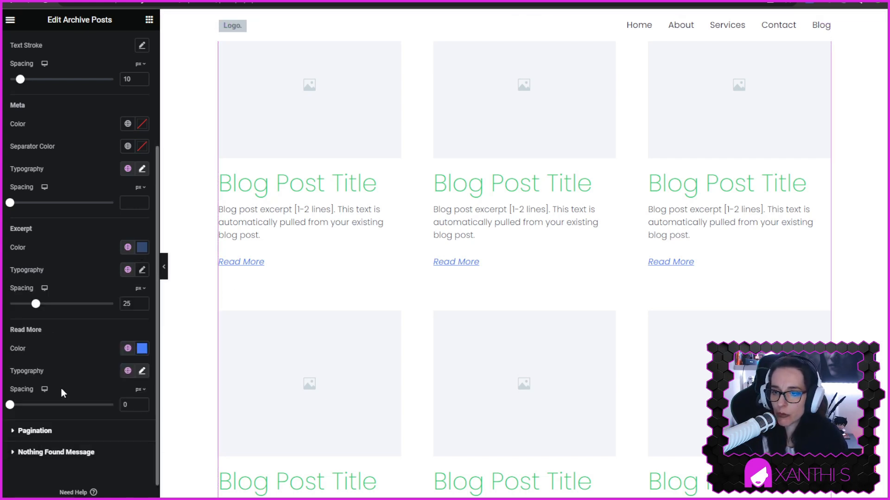
# Try the Overlay BG and Primary global colors on the Read More links of the Archive Posts widget.
pyautogui.scroll(-2, 111, 335)
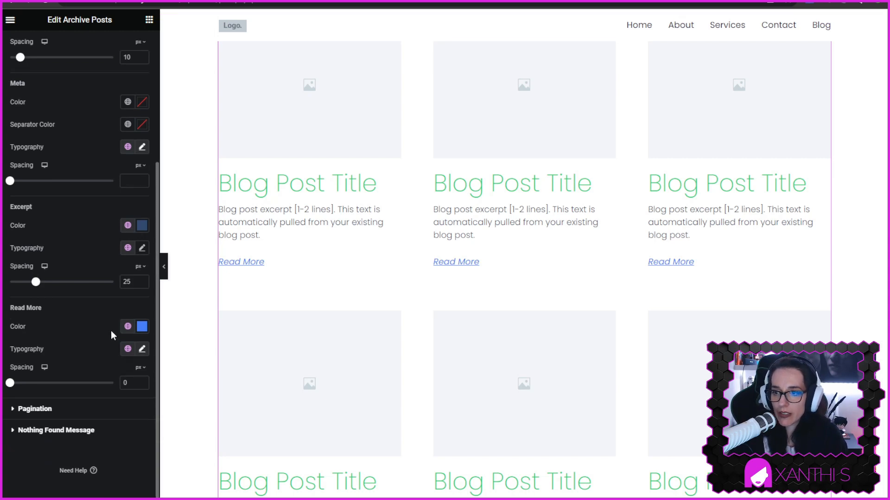
pyautogui.click(128, 326)
pyautogui.scroll(-4, 106, 394)
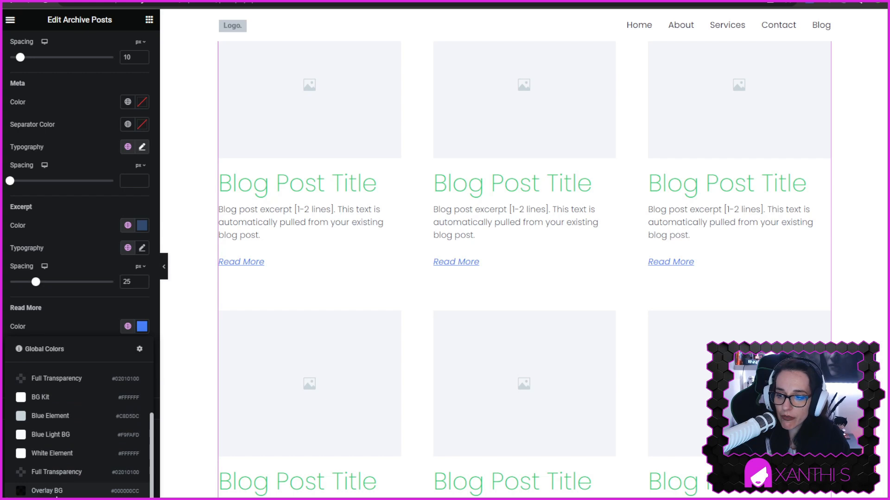
pyautogui.click(54, 492)
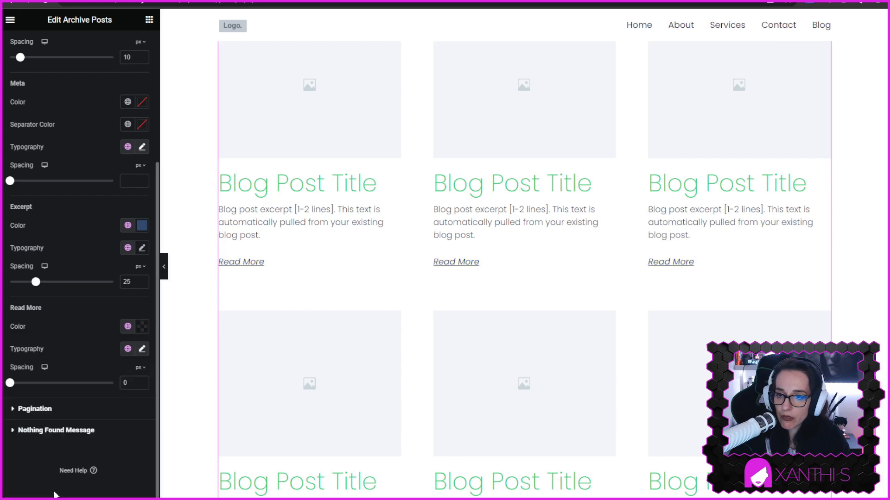
pyautogui.click(128, 326)
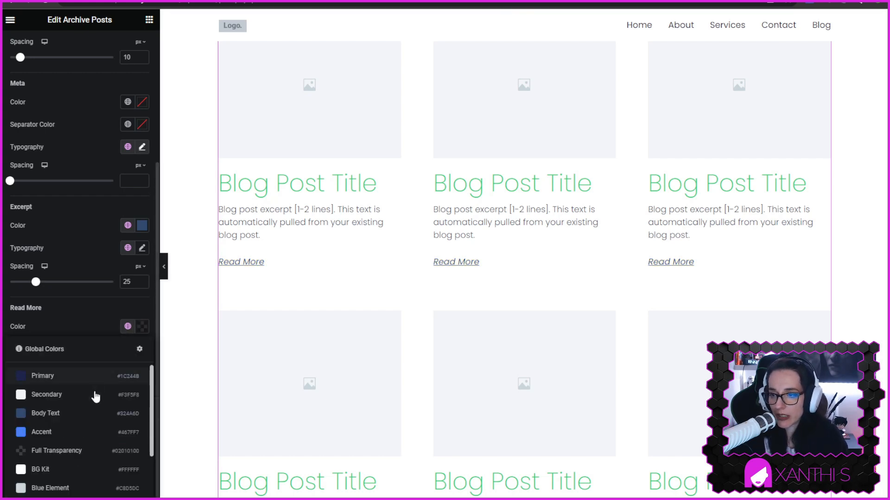
pyautogui.click(43, 377)
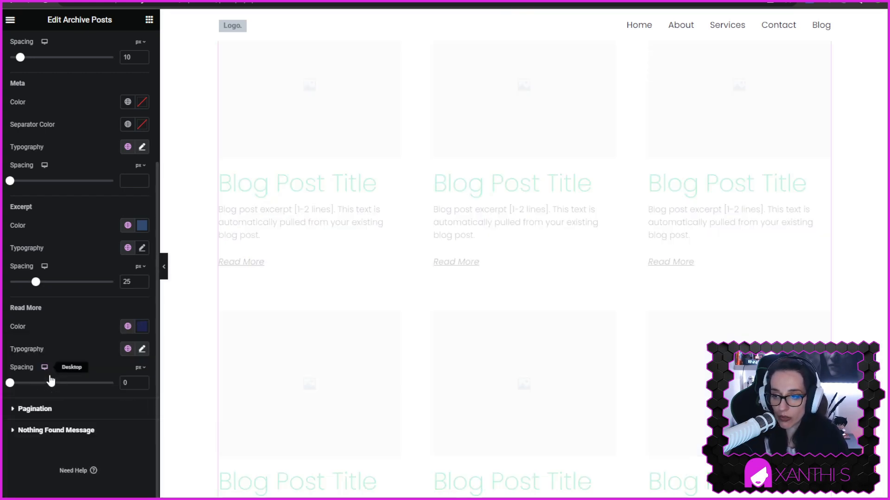
# Add a custom color named "New colour" to the site's global colors.
pyautogui.click(128, 327)
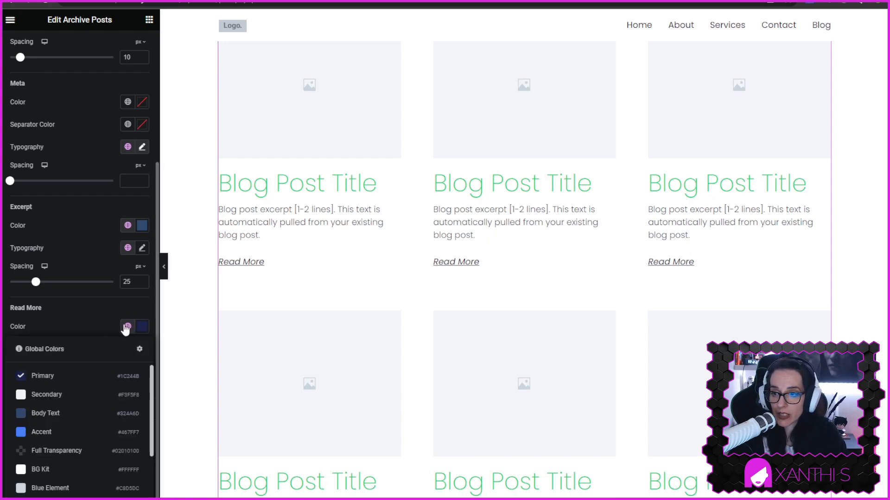
pyautogui.click(140, 352)
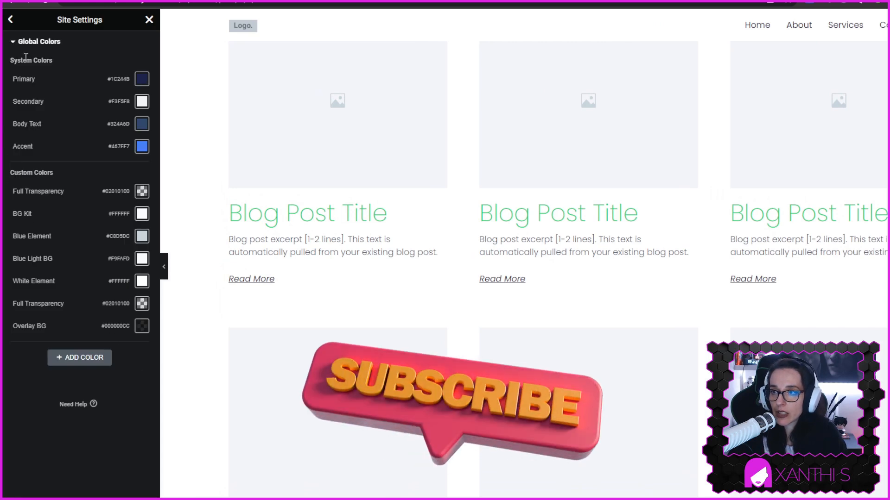
pyautogui.click(82, 358)
pyautogui.click(59, 349)
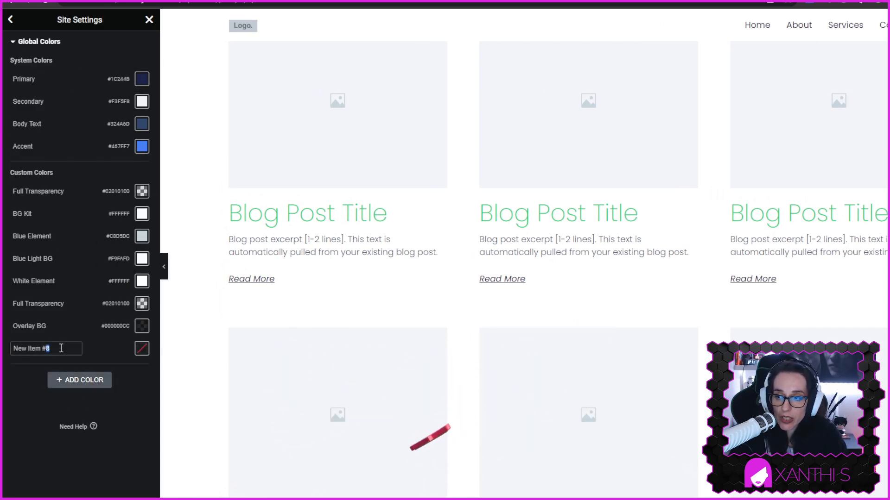
pyautogui.tripleClick(48, 349)
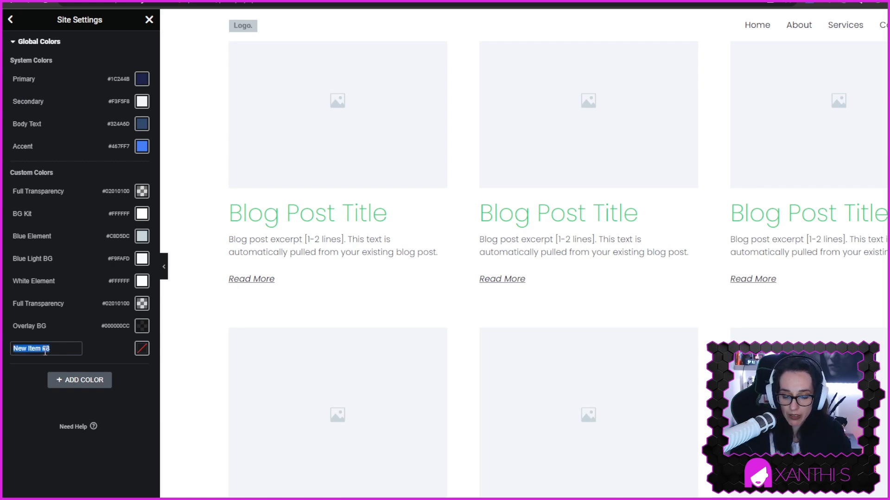
pyautogui.write('New co')
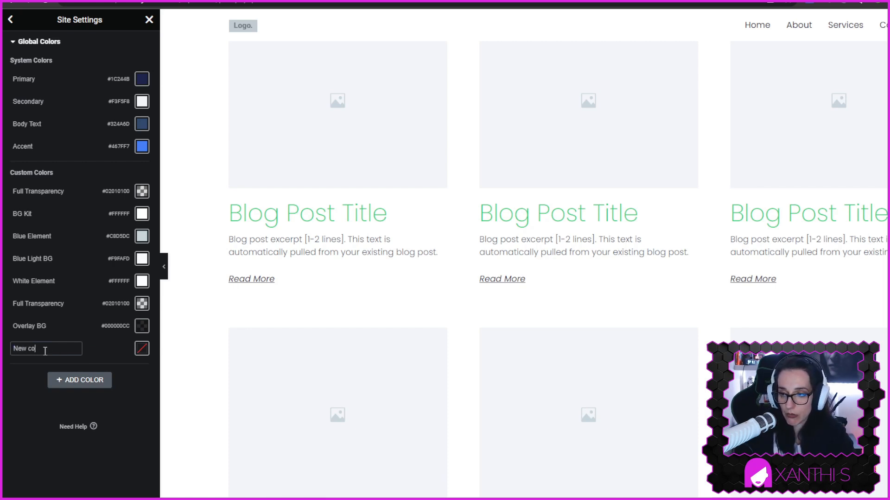
pyautogui.write('lour')
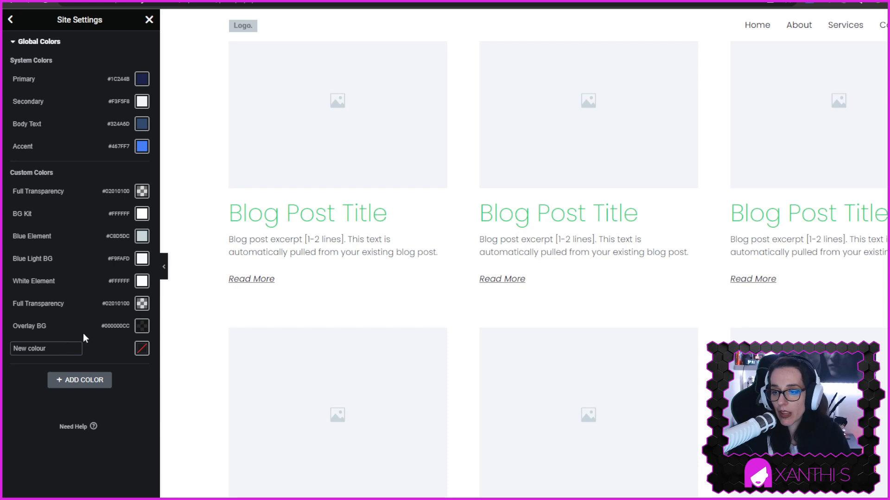
# Set the new global color to a dark magenta, #9E0756, and return to the Archive Posts style settings.
pyautogui.click(142, 348)
pyautogui.moveTo(128, 272); pyautogui.dragTo(134, 240)
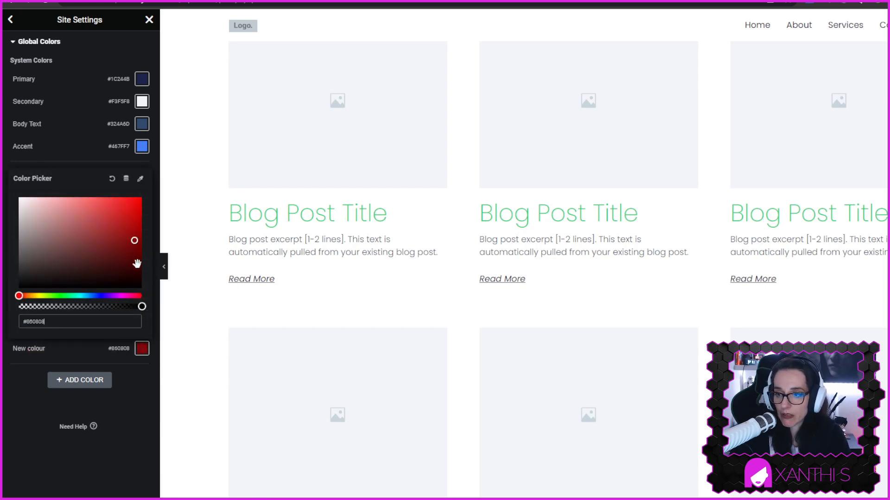
pyautogui.moveTo(73, 296); pyautogui.dragTo(130, 297)
pyautogui.moveTo(134, 240); pyautogui.dragTo(137, 231)
pyautogui.click(141, 420)
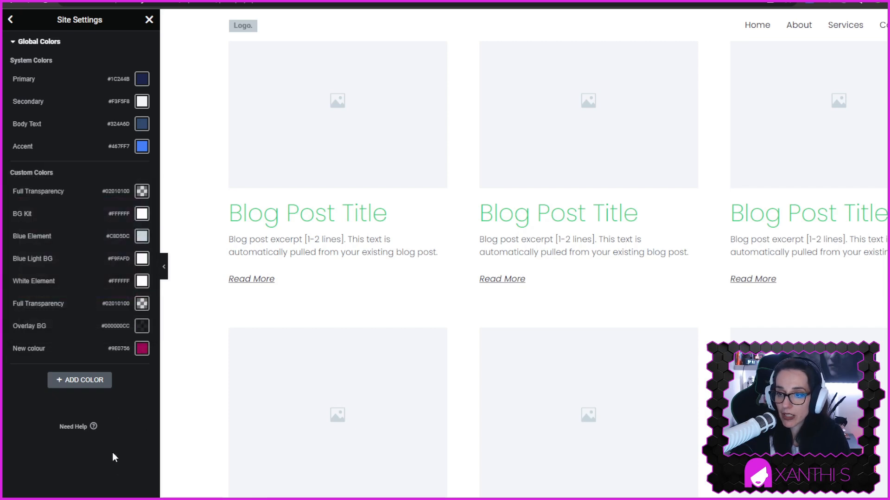
pyautogui.scroll(-8, 310, 401)
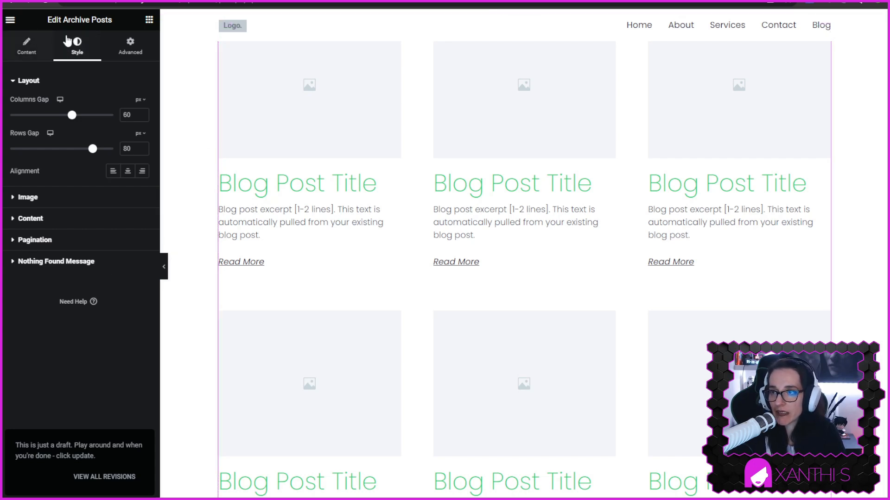
# Apply the "New colour" global color to the Read More links in the Archive Posts content style.
pyautogui.click(25, 217)
pyautogui.scroll(-3, 74, 271)
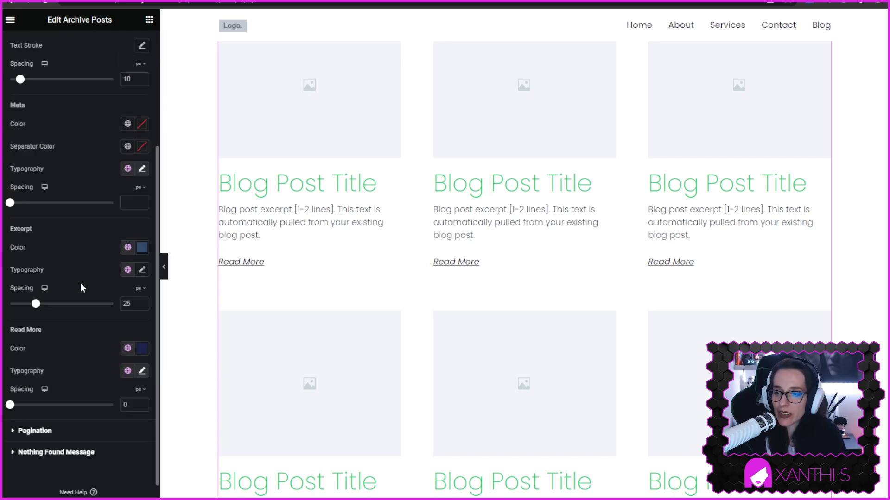
pyautogui.click(130, 248)
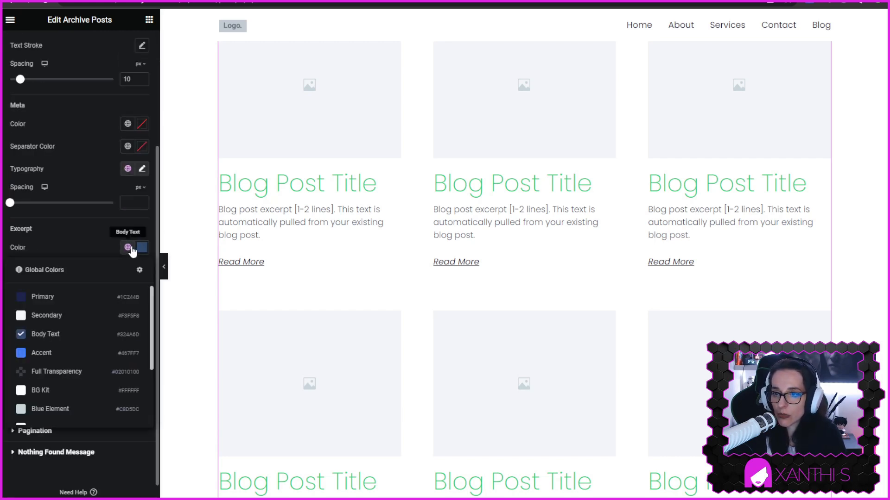
pyautogui.click(128, 248)
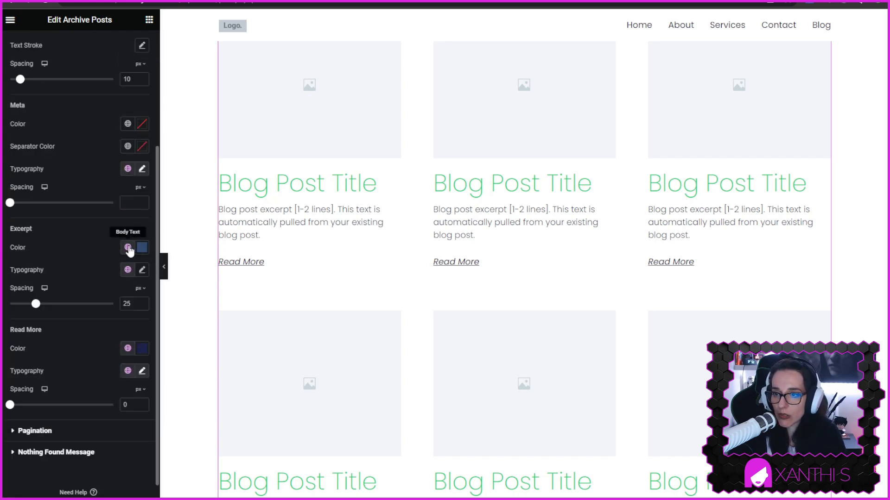
pyautogui.click(128, 352)
pyautogui.scroll(-3, 87, 329)
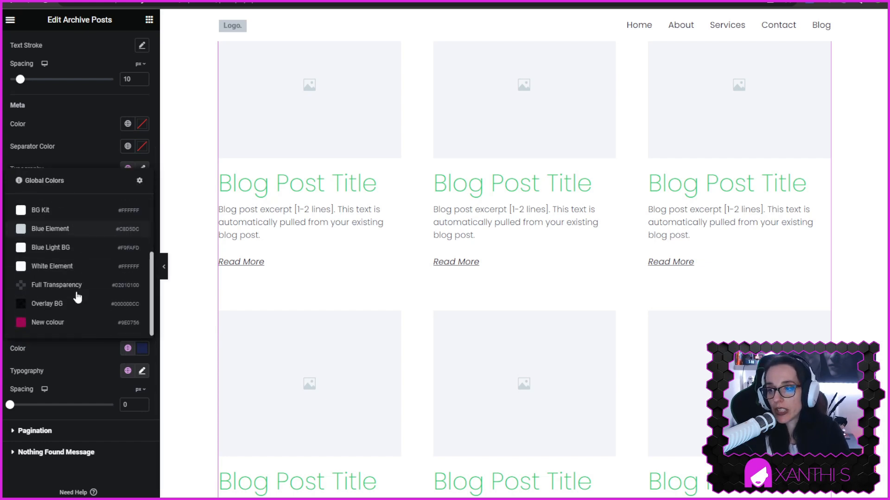
pyautogui.click(47, 323)
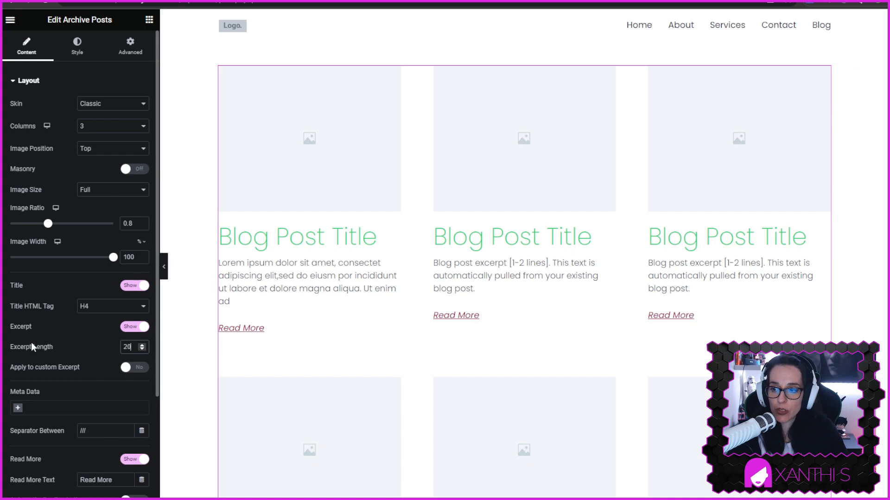
# Try an excerpt length of 5 in the Archive Posts layout and restore the length of 20.
pyautogui.doubleClick(125, 347)
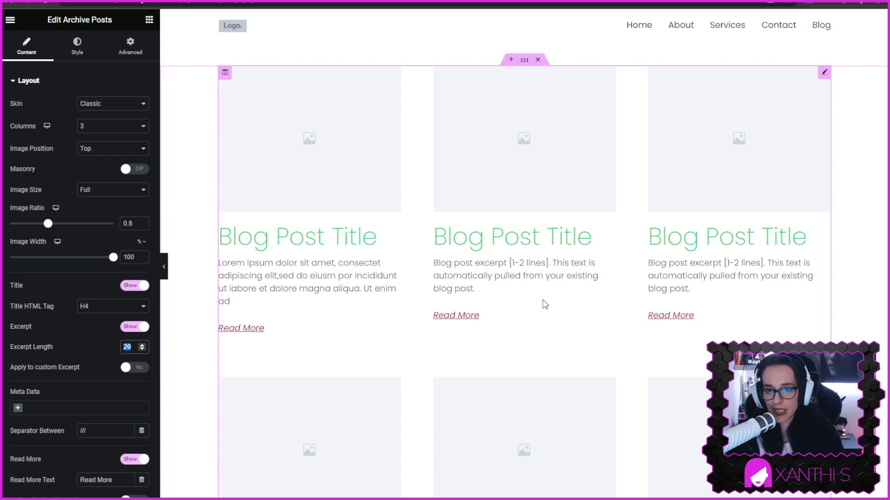
pyautogui.write('5')
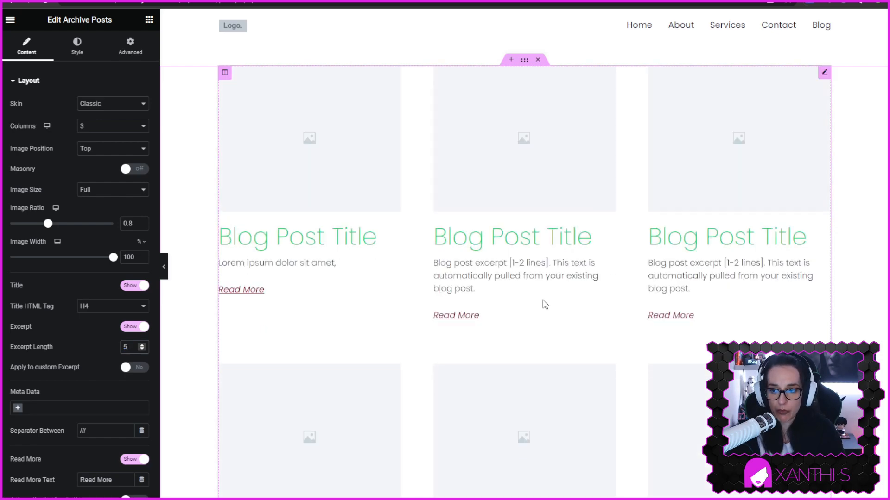
pyautogui.press('BackSpace')
pyautogui.write('20')
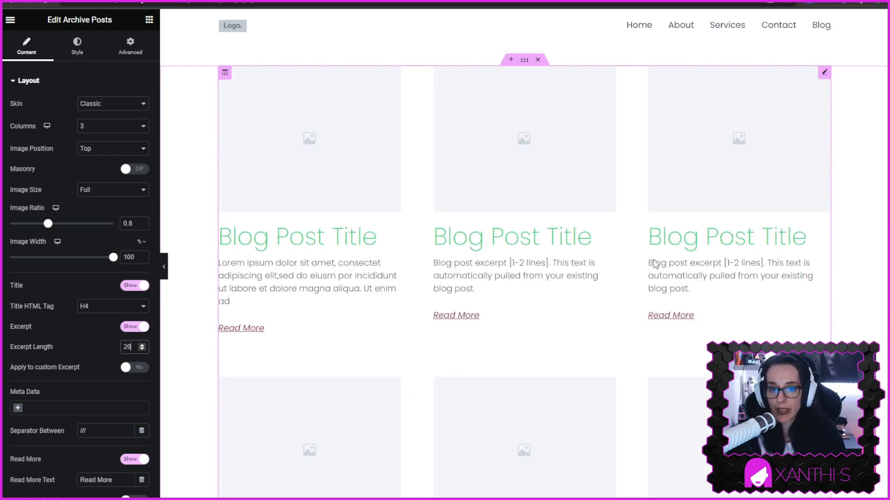
pyautogui.scroll(-2, 681, 273)
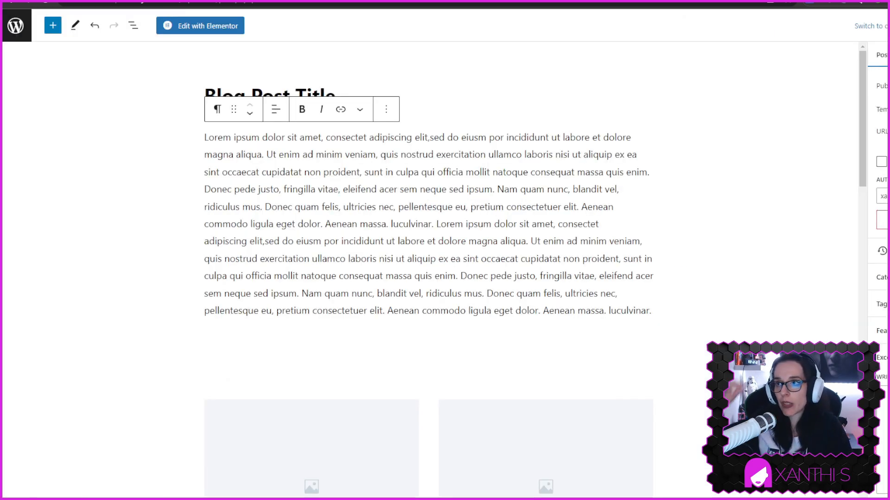
# Open the second blog post from the WordPress posts list and compare its opening text with the archive excerpt.
pyautogui.click(15, 25)
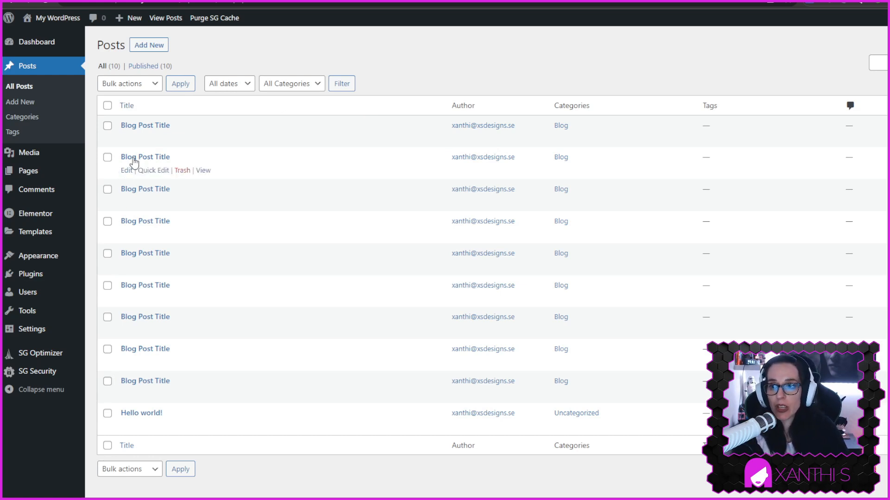
pyautogui.click(128, 171)
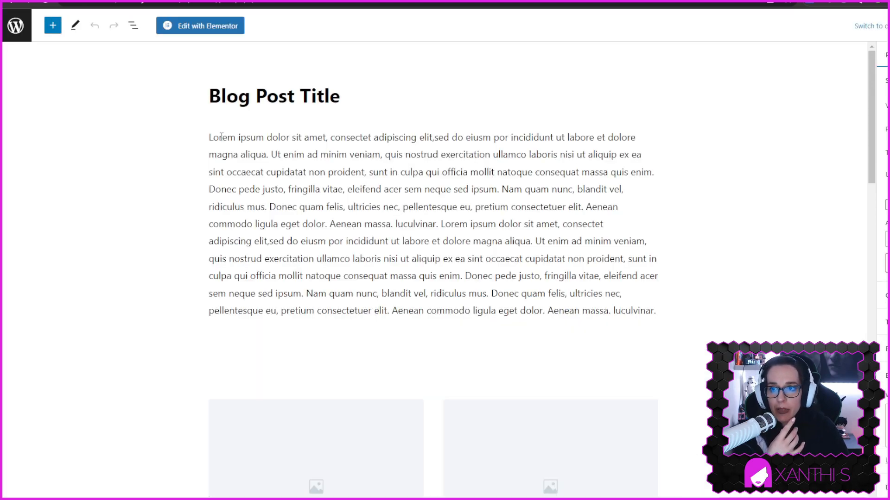
pyautogui.moveTo(224, 136); pyautogui.dragTo(407, 172)
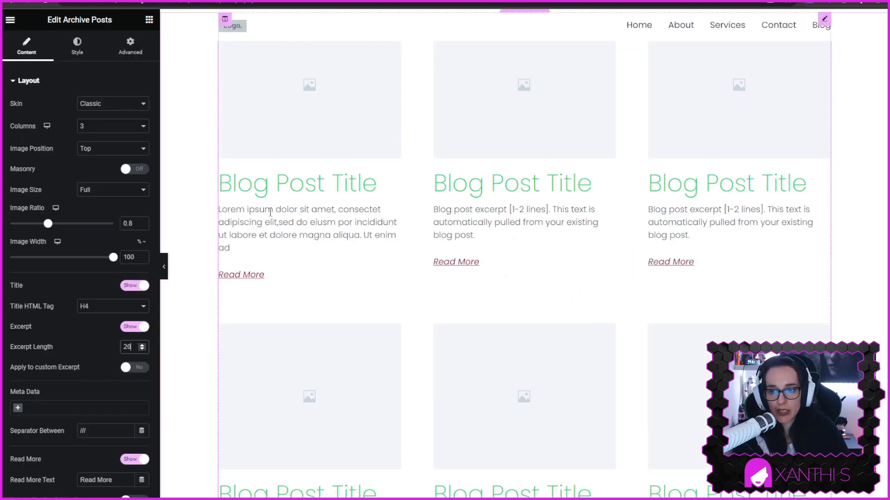
pyautogui.scroll(-5, 329, 225)
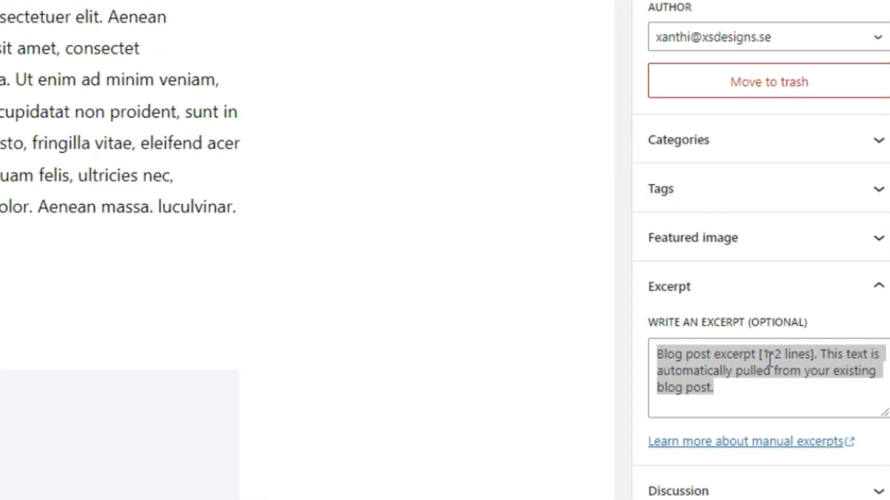
# Examine the manually written text in the blog post's excerpt settings.
pyautogui.click(772, 363)
pyautogui.moveTo(722, 388); pyautogui.dragTo(629, 355)
pyautogui.click(678, 359)
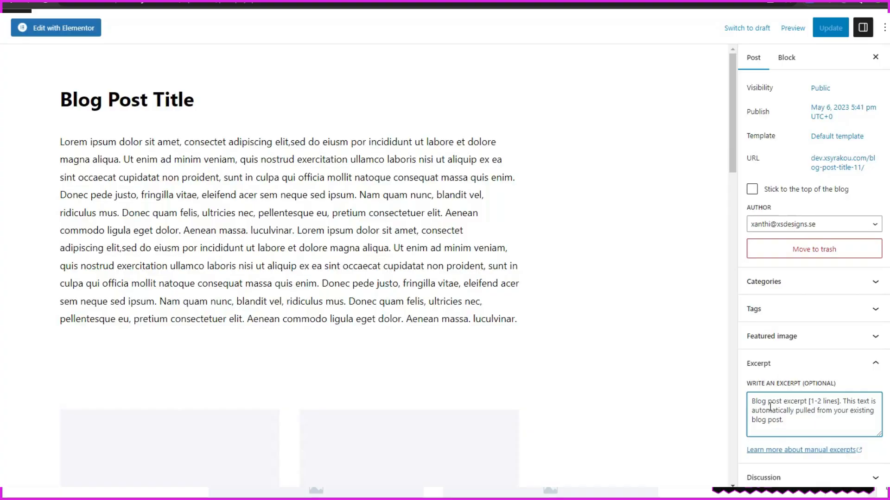
pyautogui.moveTo(771, 415); pyautogui.dragTo(753, 402)
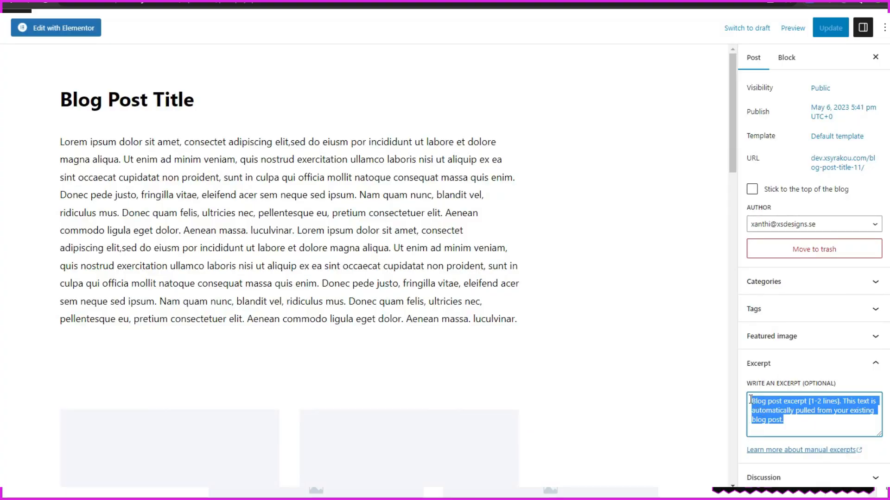
pyautogui.click(813, 419)
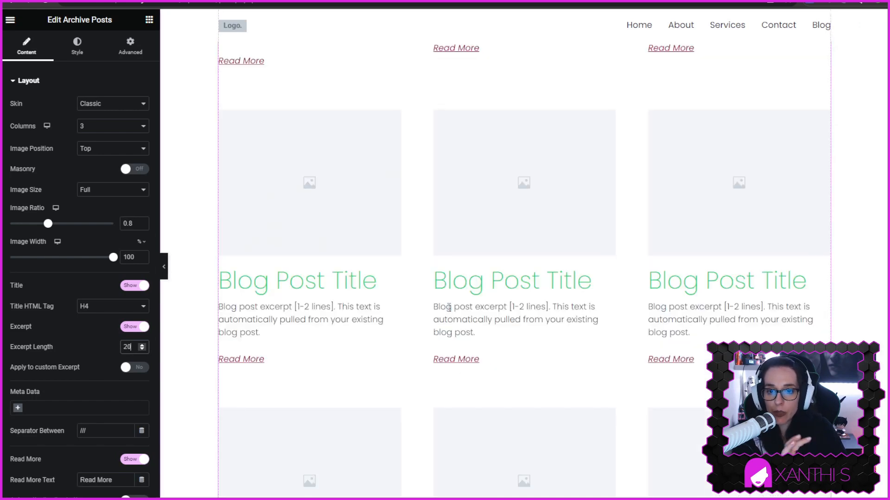
# Set the excerpt length of the Archive Posts widget to 30 in Elementor.
pyautogui.doubleClick(127, 348)
pyautogui.press('BackSpace')
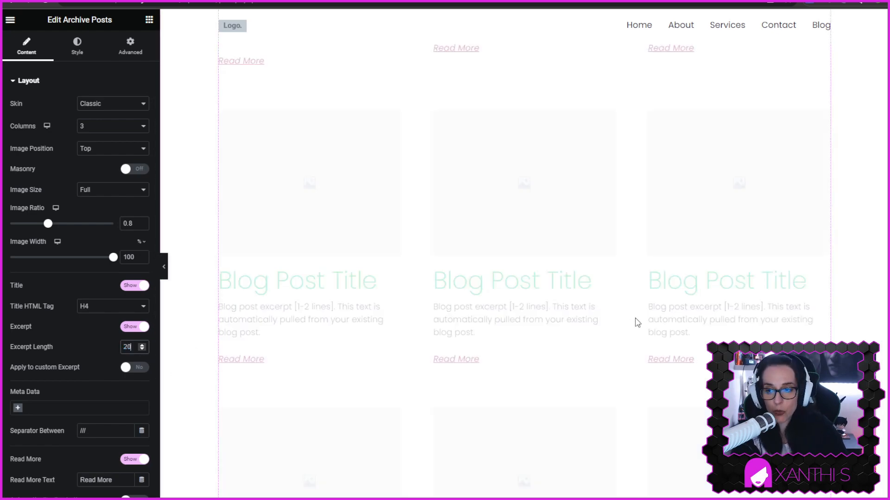
pyautogui.write('30')
pyautogui.scroll(-2, 602, 361)
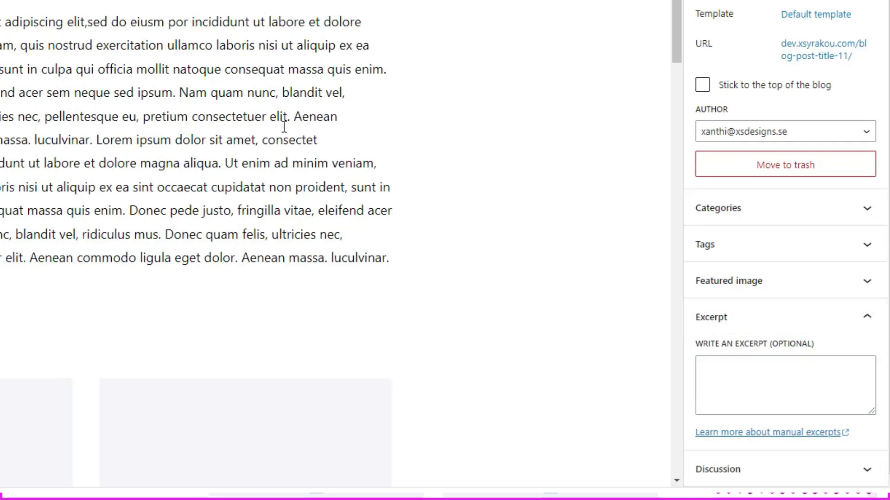
# Highlight the opening text of the blog post's first paragraph to examine what the automatic excerpt draws from.
pyautogui.click(285, 124)
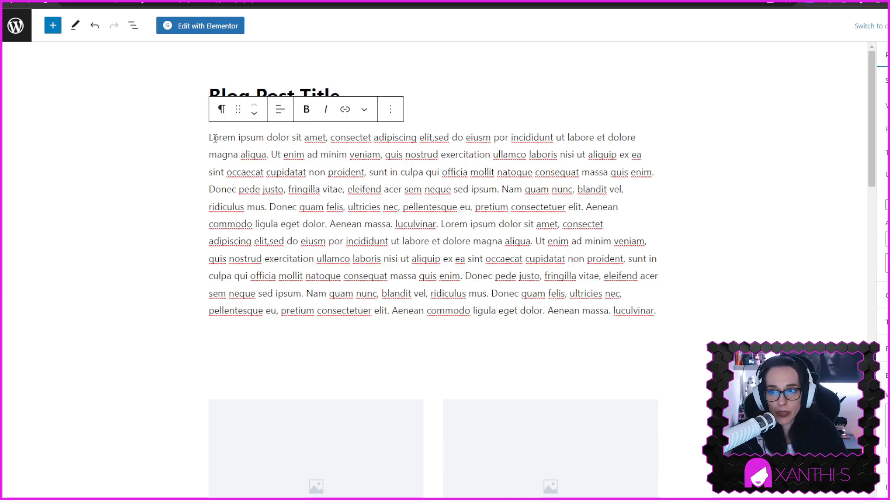
pyautogui.click(210, 138)
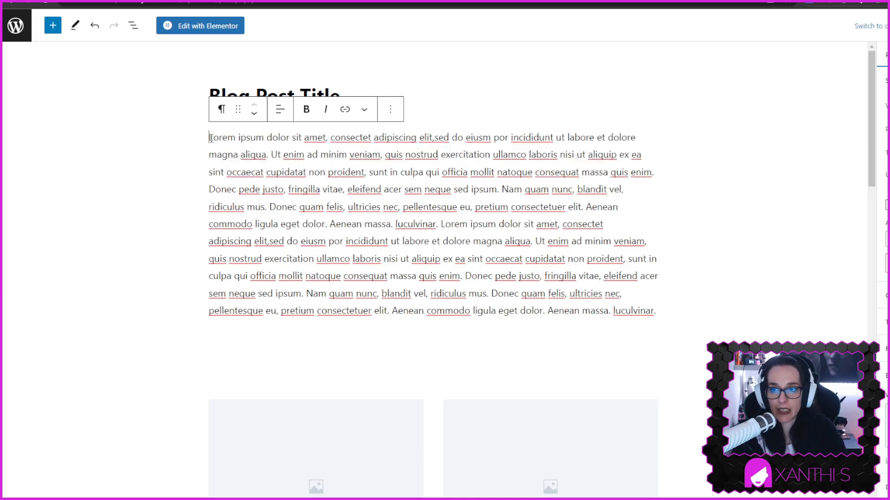
pyautogui.moveTo(210, 138); pyautogui.dragTo(625, 190)
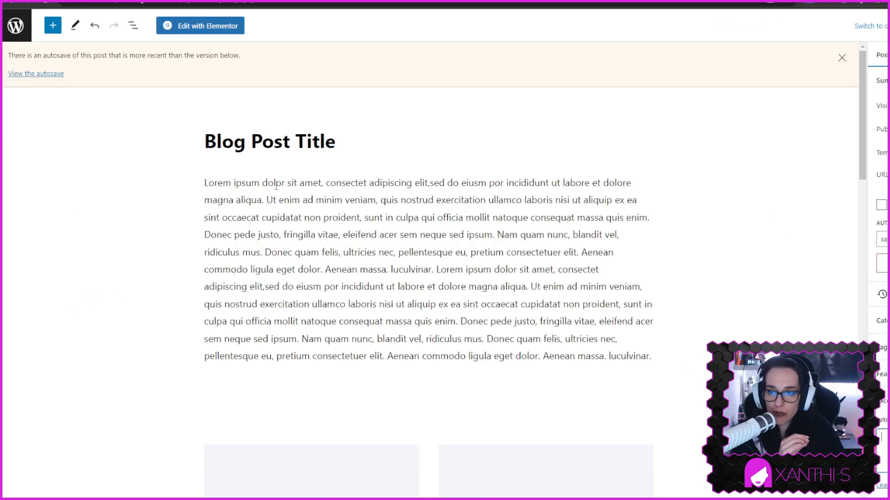
pyautogui.tripleClick(310, 197)
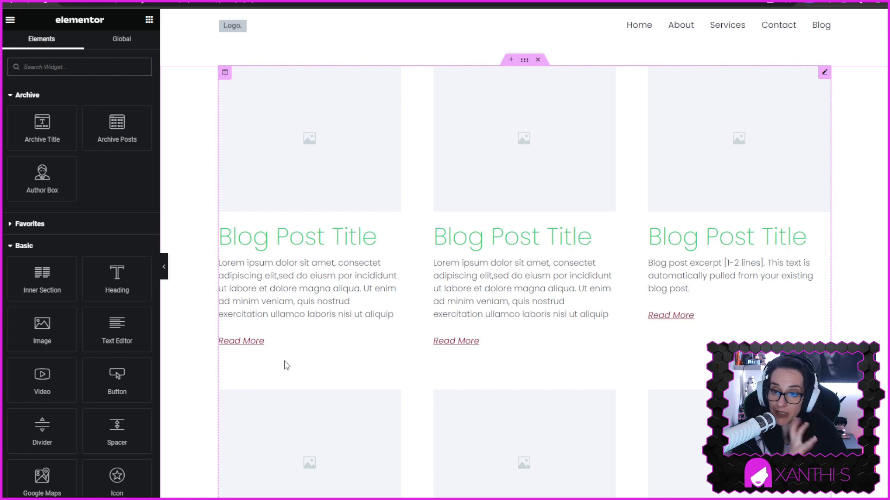
# Try an excerpt length of 20 in the Archive Posts widget in Elementor and set it to 50.
pyautogui.click(323, 265)
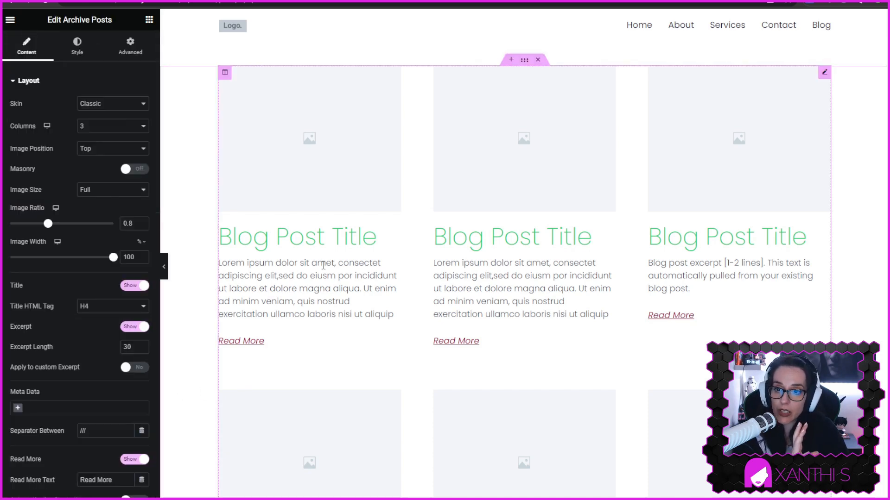
pyautogui.doubleClick(132, 347)
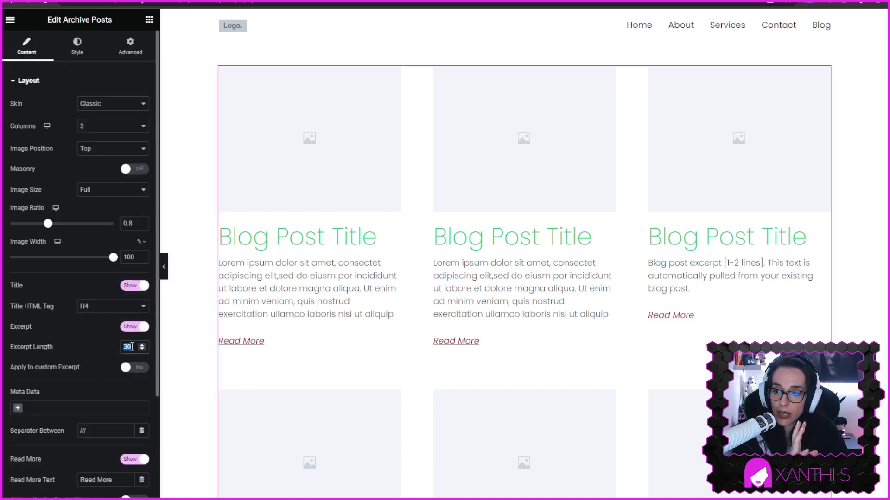
pyautogui.write('20')
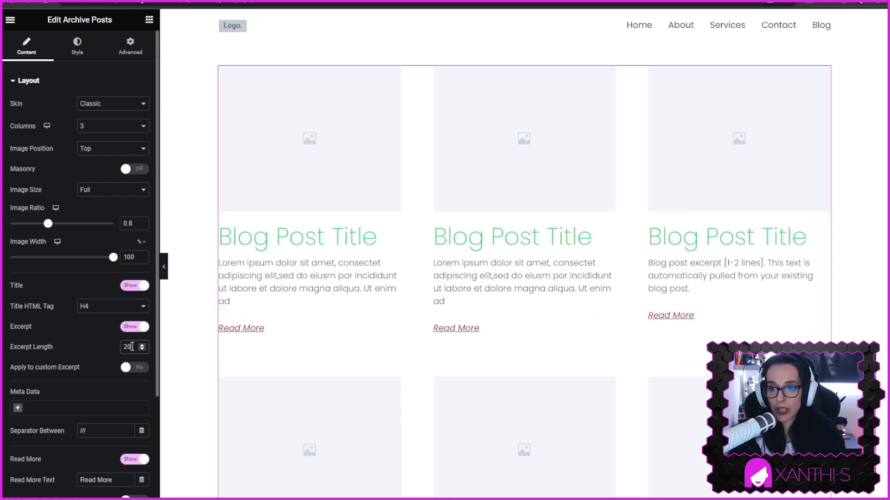
pyautogui.press('BackSpace')
pyautogui.press('BackSpace')
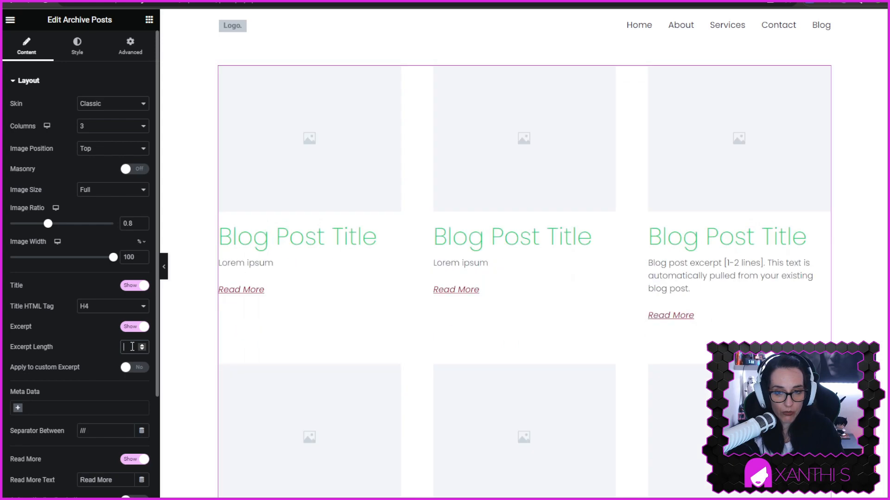
pyautogui.write('50')
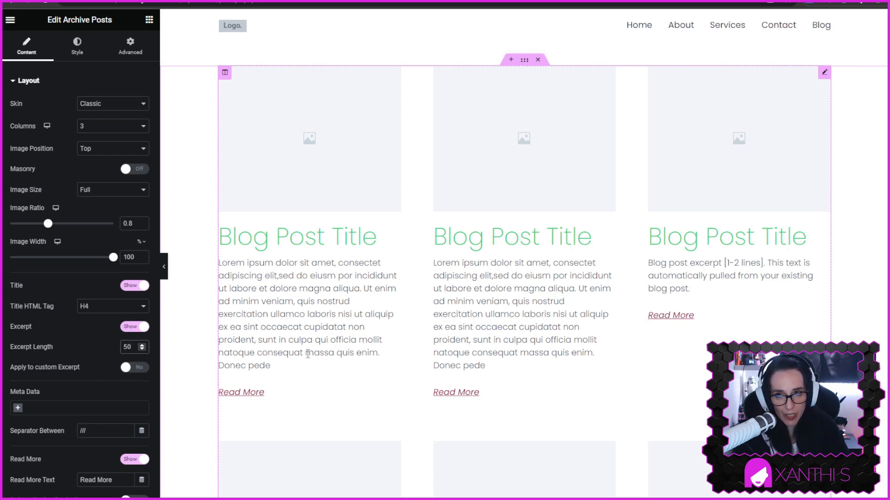
# Look through the title, meta, excerpt and Read More style settings of the Archive Posts widget.
pyautogui.scroll(-7, 486, 388)
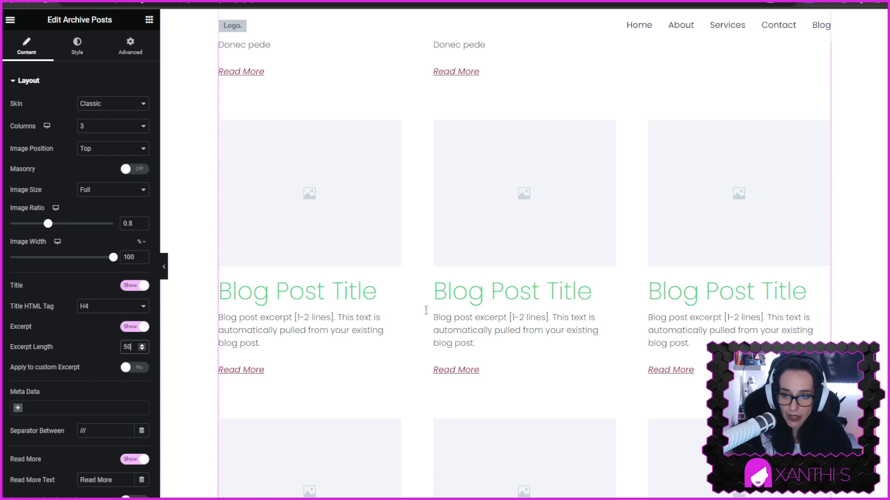
pyautogui.click(76, 52)
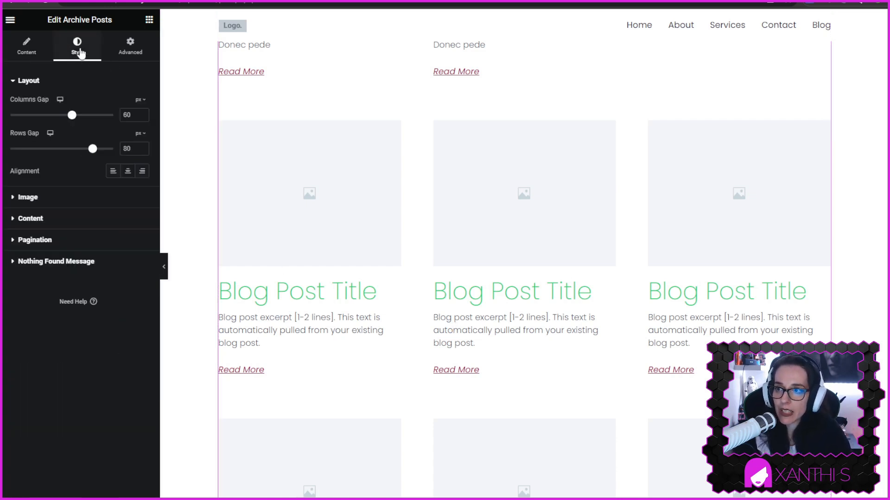
pyautogui.click(44, 219)
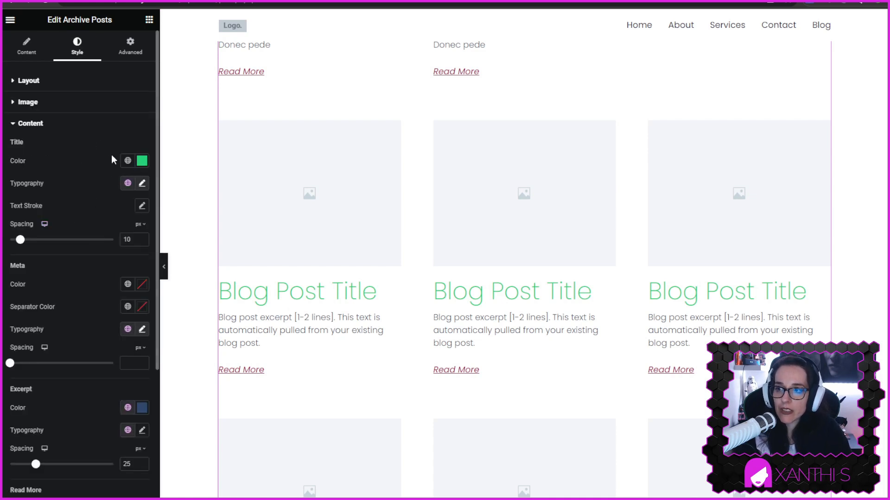
pyautogui.scroll(-3, 138, 325)
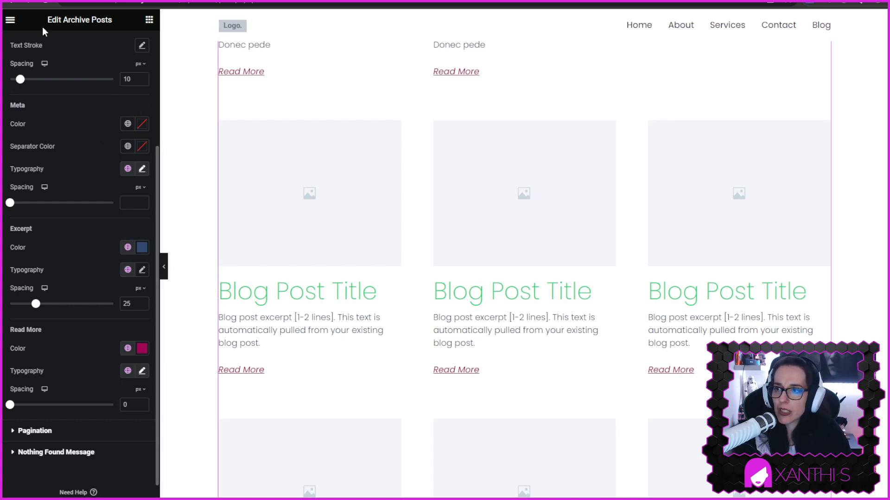
pyautogui.scroll(10, 46, 93)
pyautogui.click(26, 46)
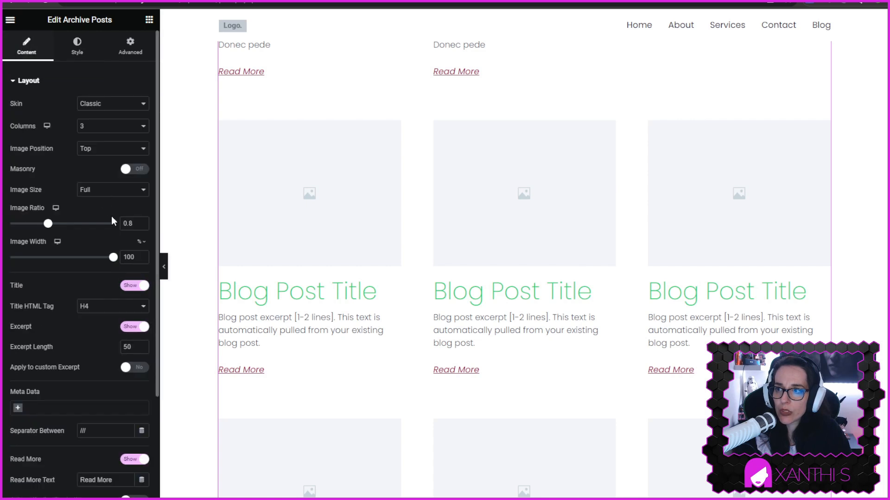
# Add Date and Comments to the metadata shown in the Archive Posts widget.
pyautogui.scroll(-3, 82, 281)
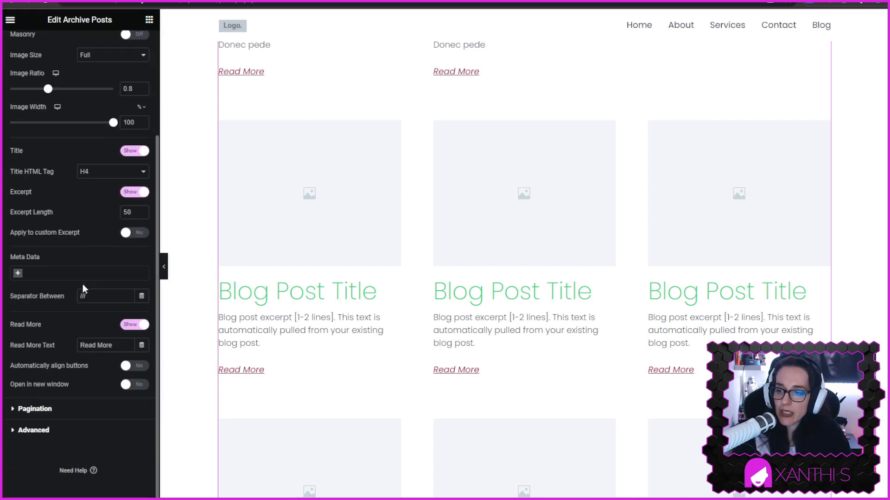
pyautogui.click(19, 274)
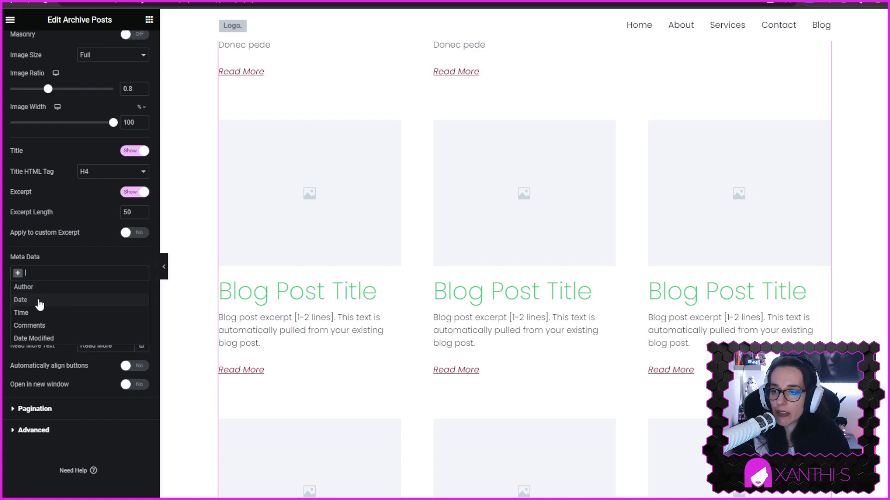
pyautogui.click(39, 302)
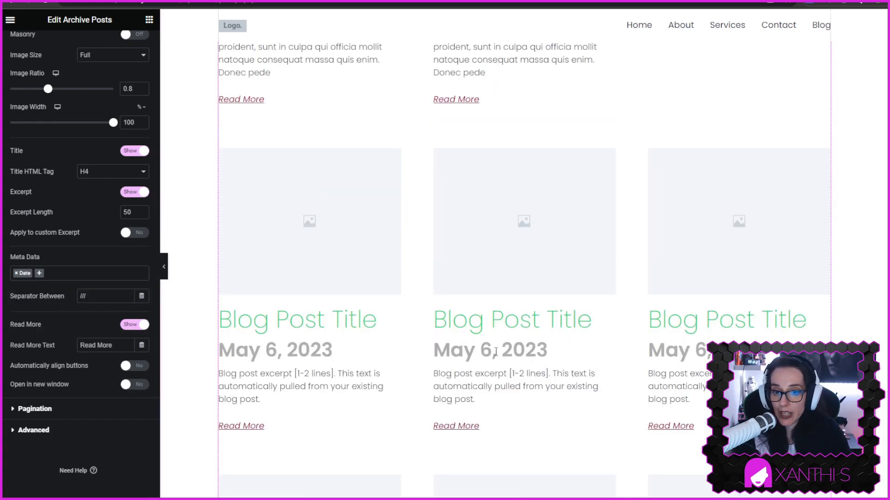
pyautogui.click(40, 276)
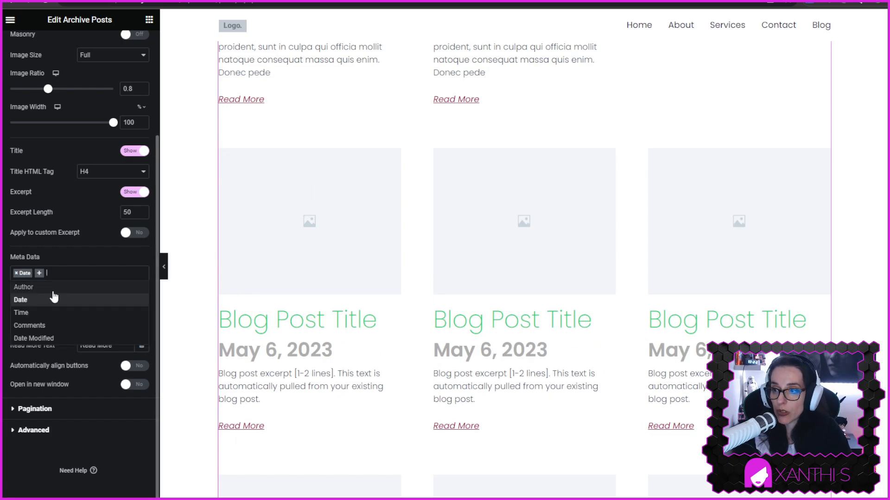
pyautogui.click(43, 325)
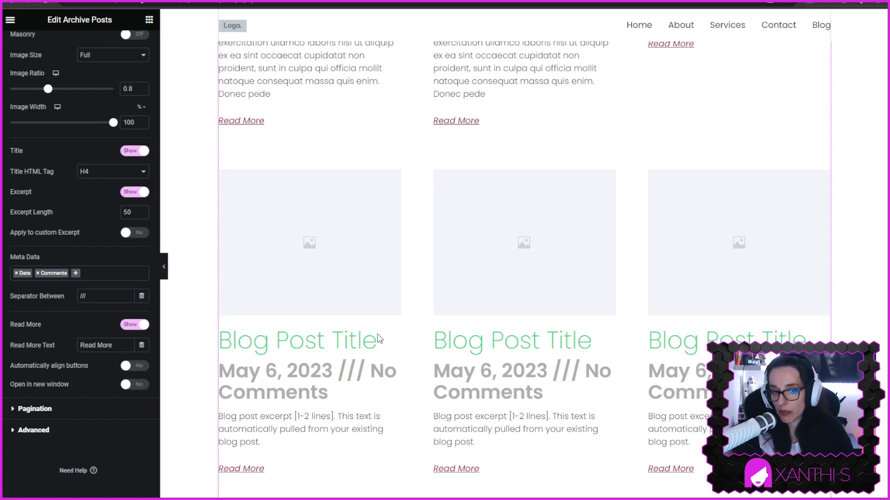
# Set the Archive Posts meta color to the global Primary color and its separator color to Body Text.
pyautogui.scroll(3, 101, 88)
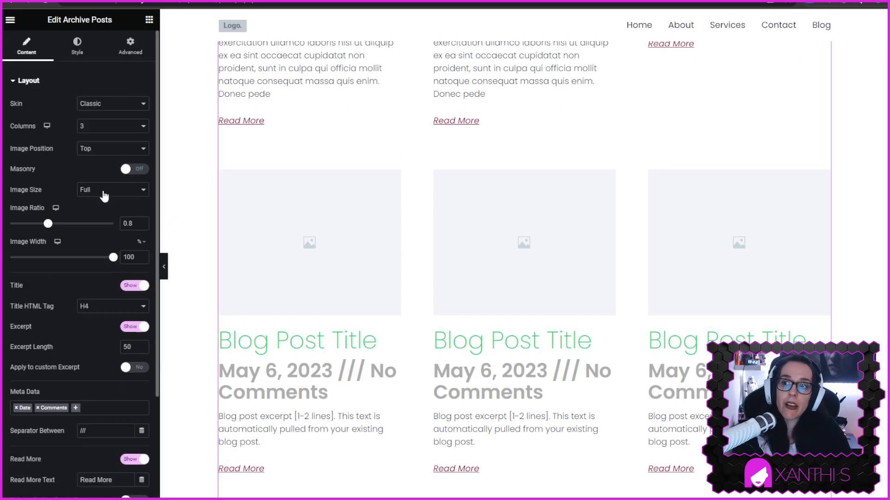
pyautogui.click(77, 51)
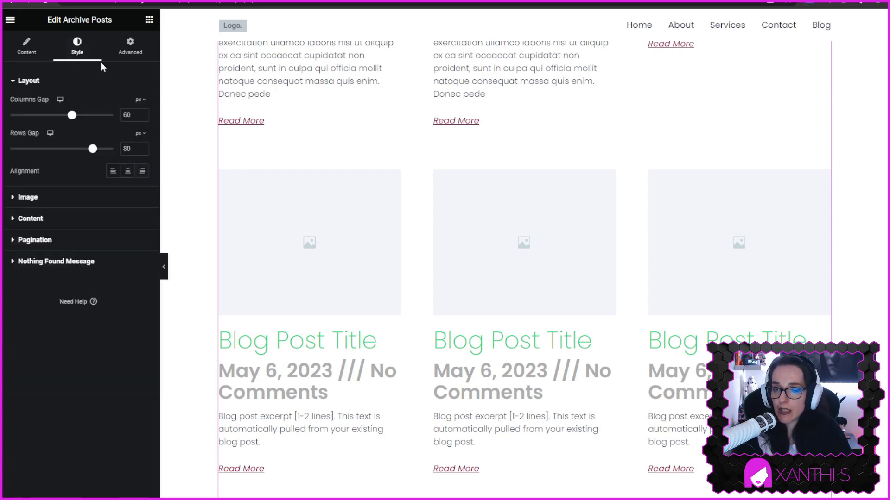
pyautogui.click(33, 218)
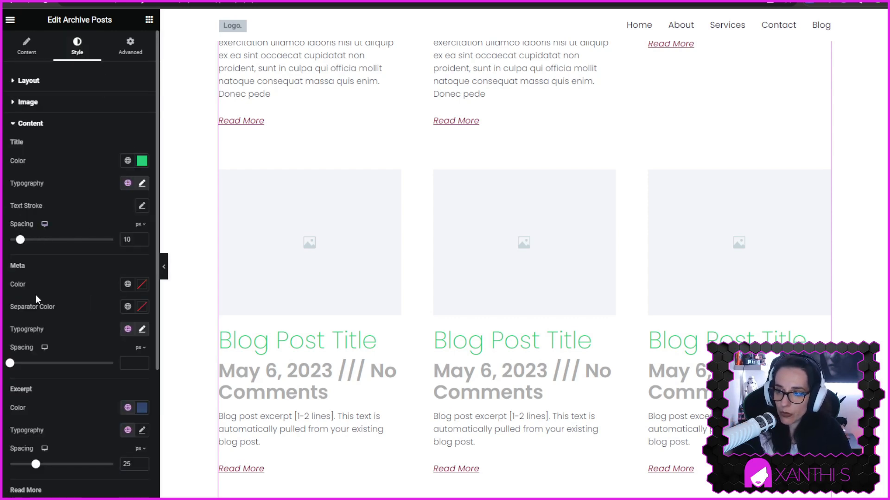
pyautogui.click(125, 285)
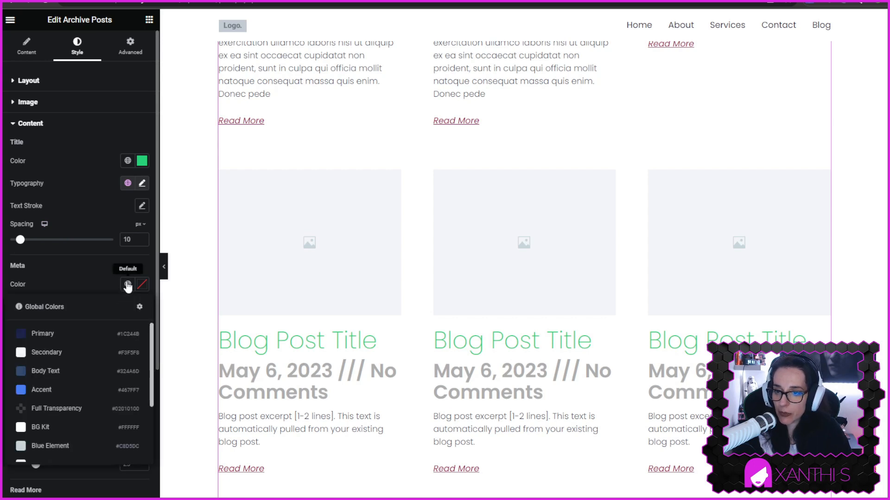
pyautogui.click(44, 333)
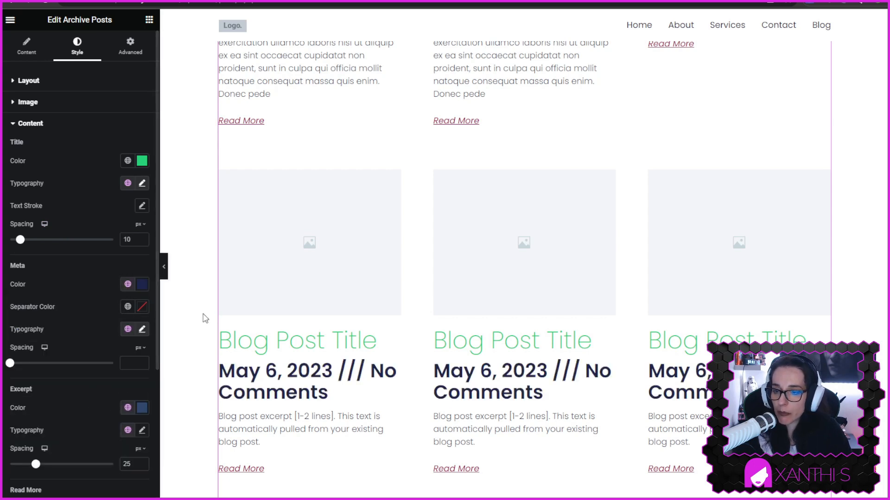
pyautogui.click(128, 307)
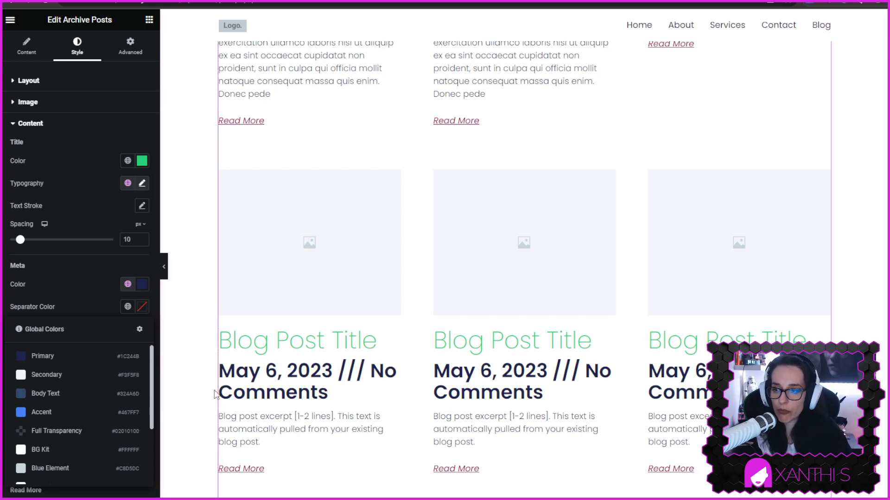
pyautogui.click(54, 393)
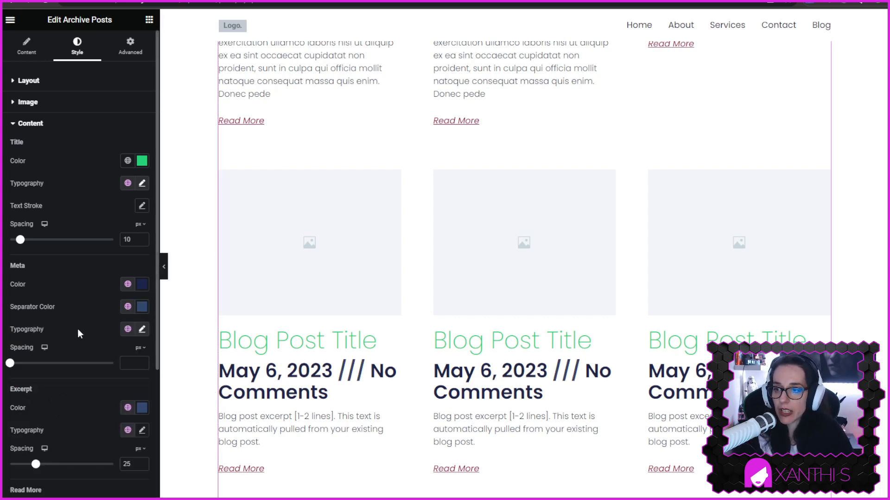
# Apply the Accent Text global font to the Archive Posts metadata and check it on the first row of posts.
pyautogui.scroll(-1, 83, 330)
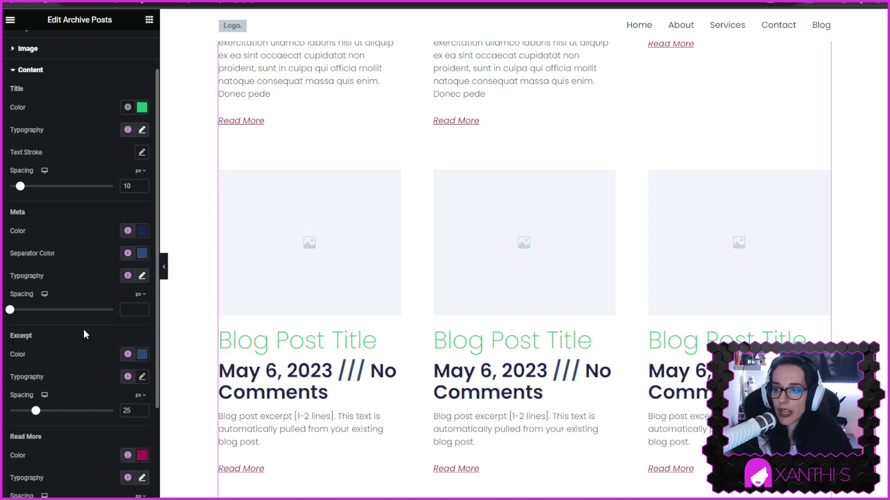
pyautogui.click(127, 275)
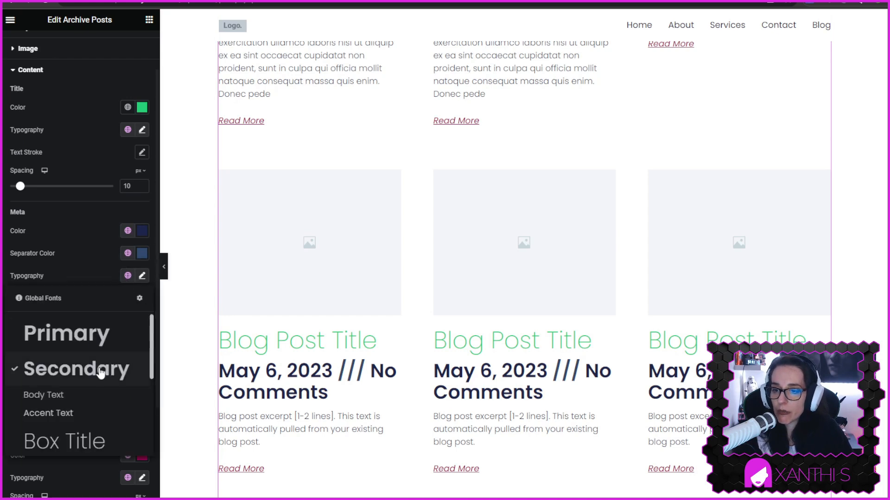
pyautogui.click(71, 412)
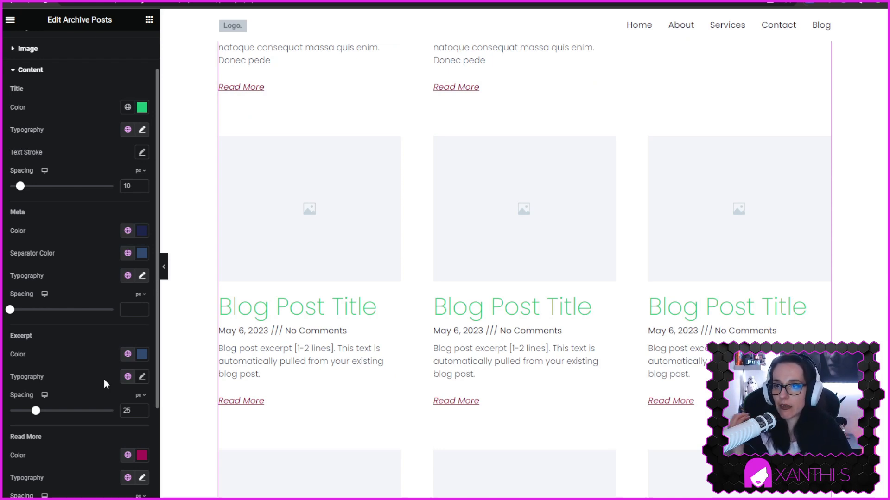
pyautogui.scroll(15, 550, 423)
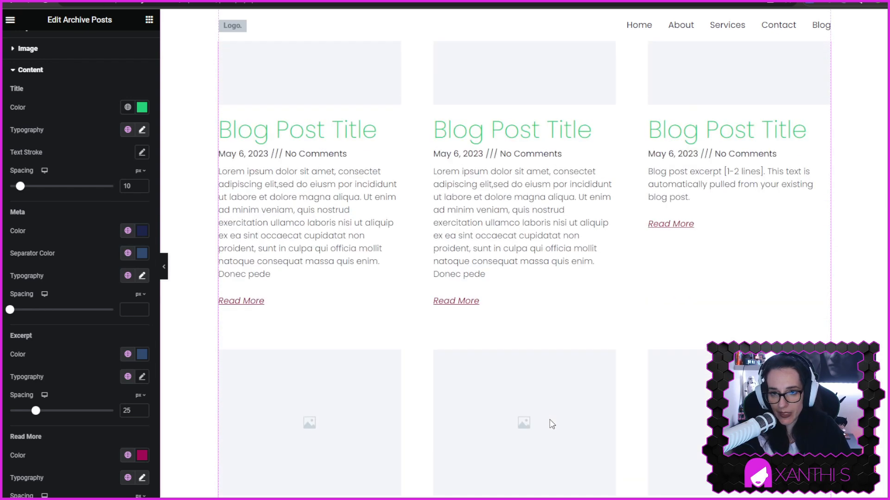
pyautogui.scroll(2, 733, 87)
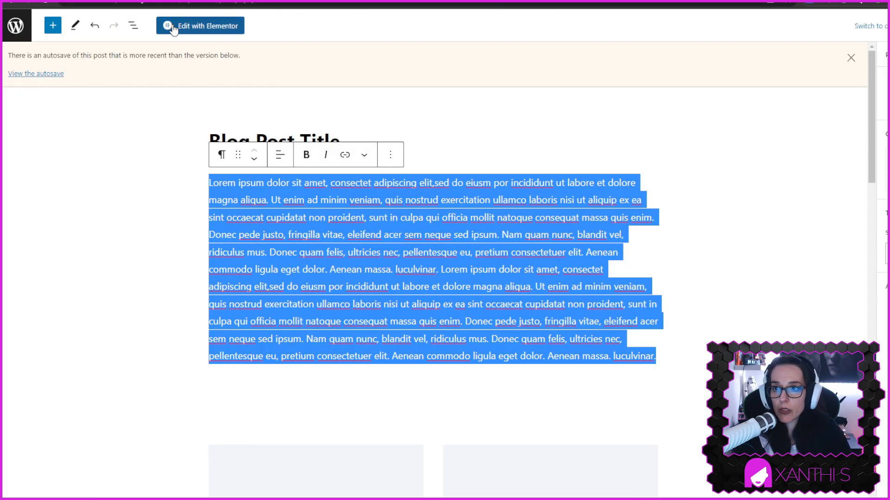
# Dismiss the autosave notice in the blog post editor and return to the WordPress posts list.
pyautogui.click(851, 58)
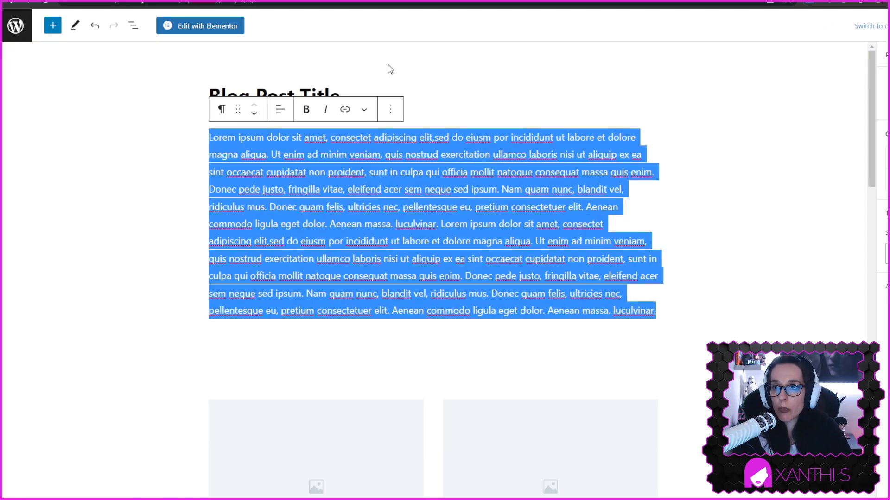
pyautogui.click(482, 108)
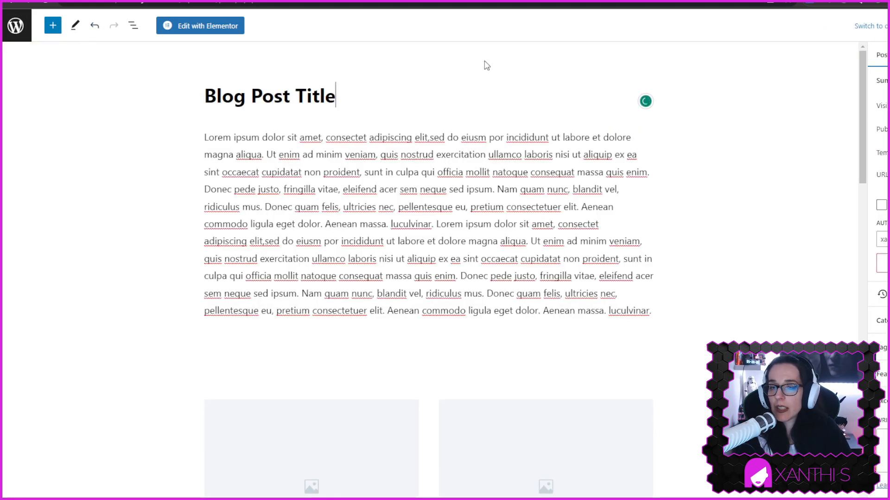
pyautogui.scroll(-3, 308, 334)
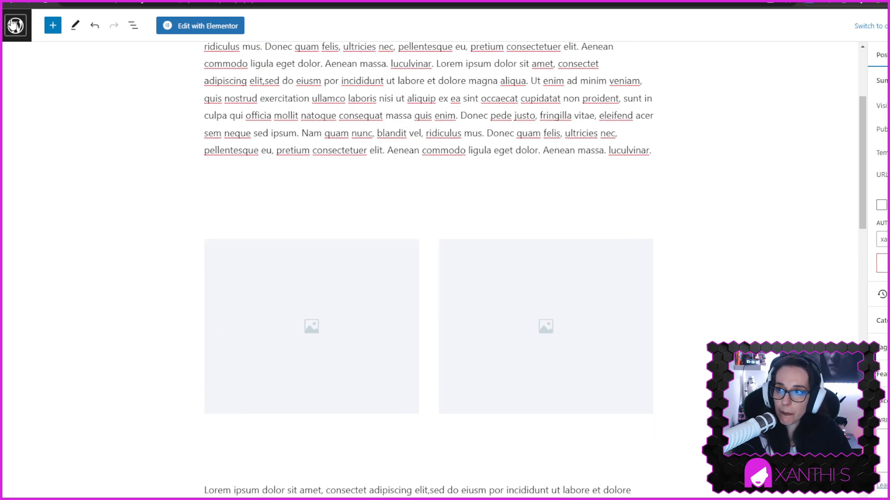
pyautogui.click(15, 24)
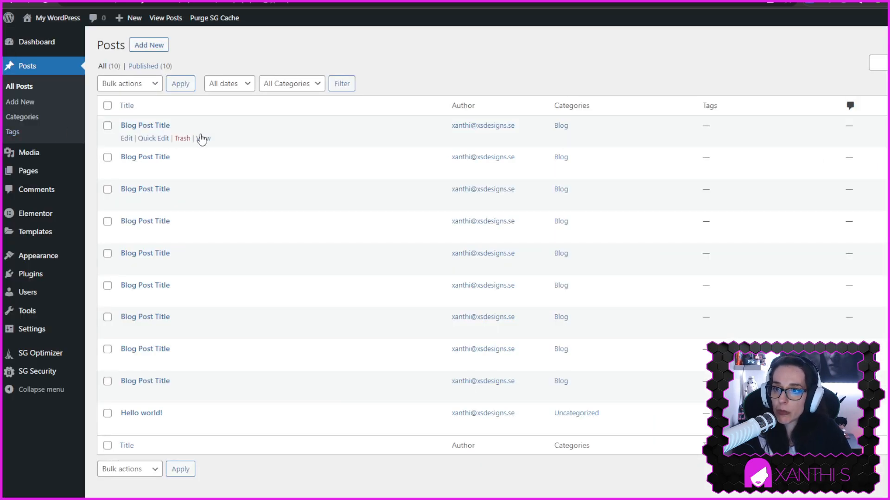
# View the first blog post on the live site and look through its header, text and image layout.
pyautogui.click(199, 138)
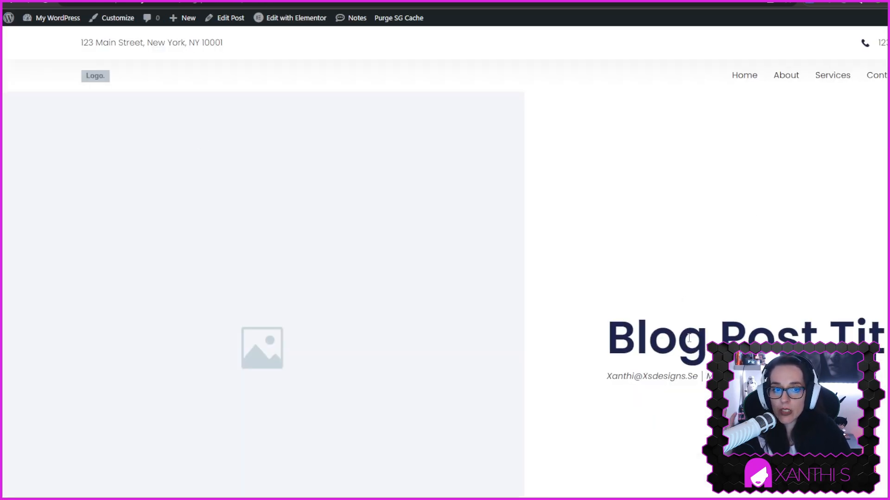
pyautogui.scroll(-10, 624, 356)
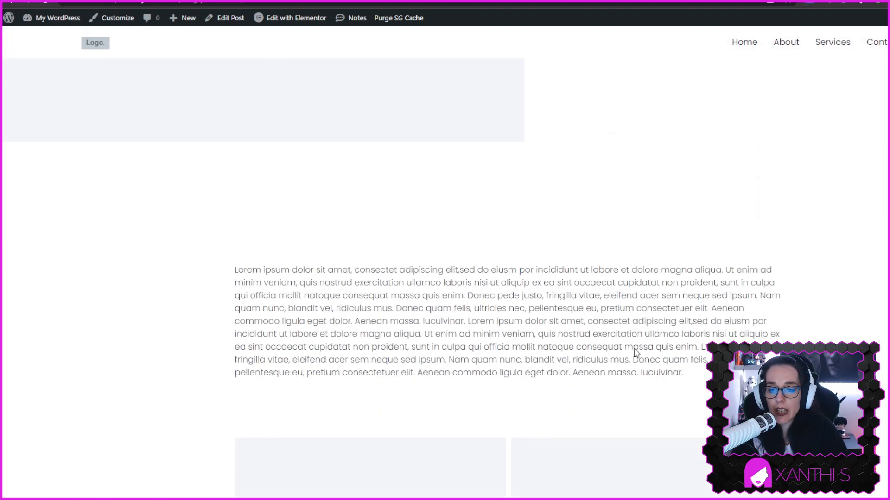
pyautogui.scroll(-15, 625, 356)
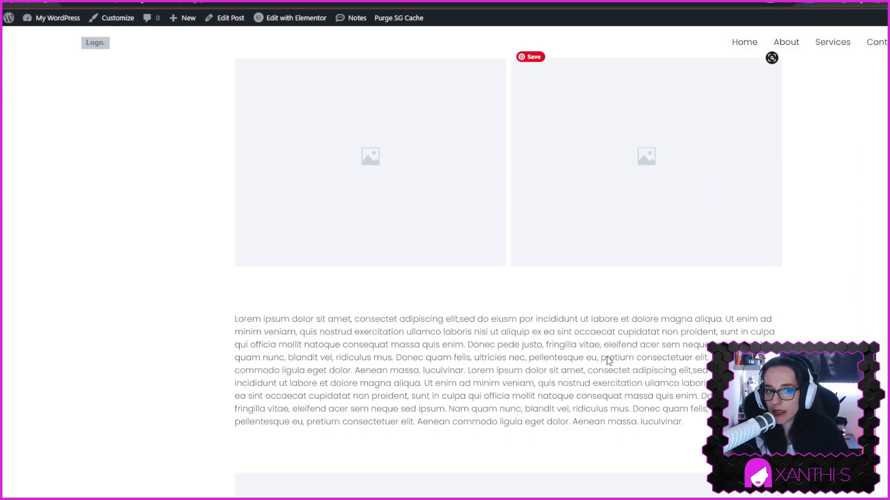
pyautogui.scroll(20, 609, 376)
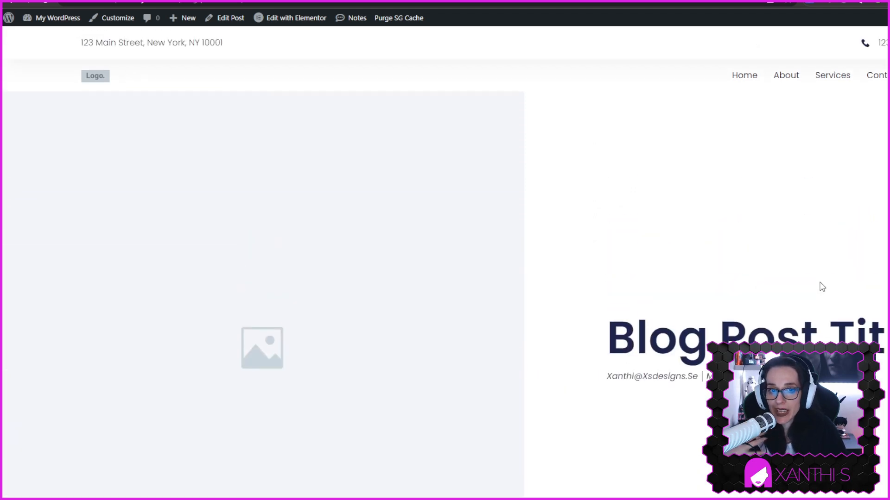
# Open the Single Post template in Elementor and bring up the Post Title widget's style settings.
pyautogui.moveTo(292, 26)
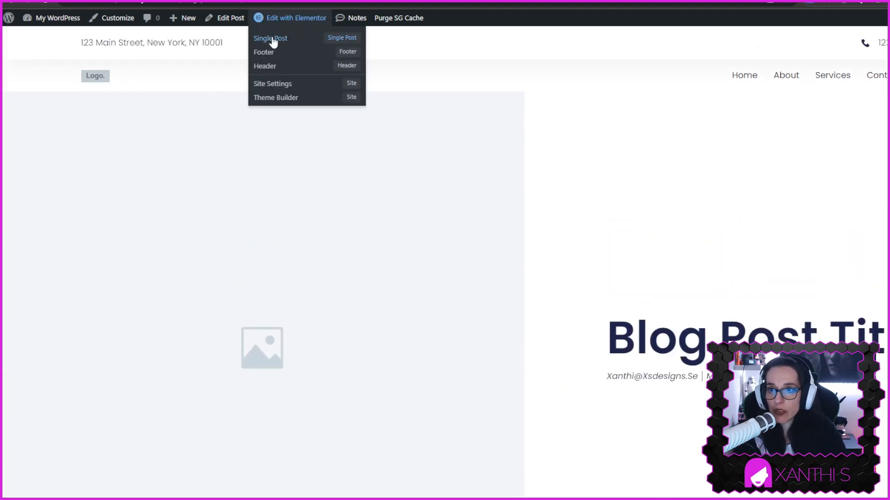
pyautogui.click(338, 38)
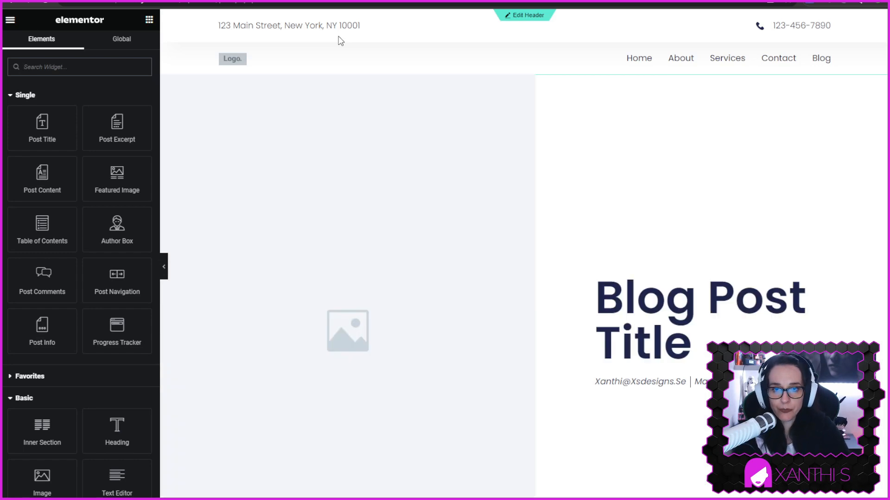
pyautogui.scroll(-3, 824, 123)
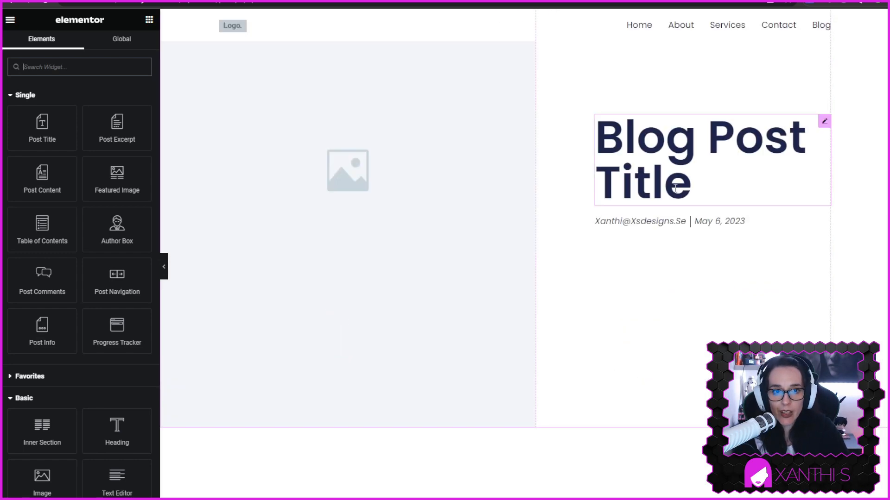
pyautogui.click(824, 123)
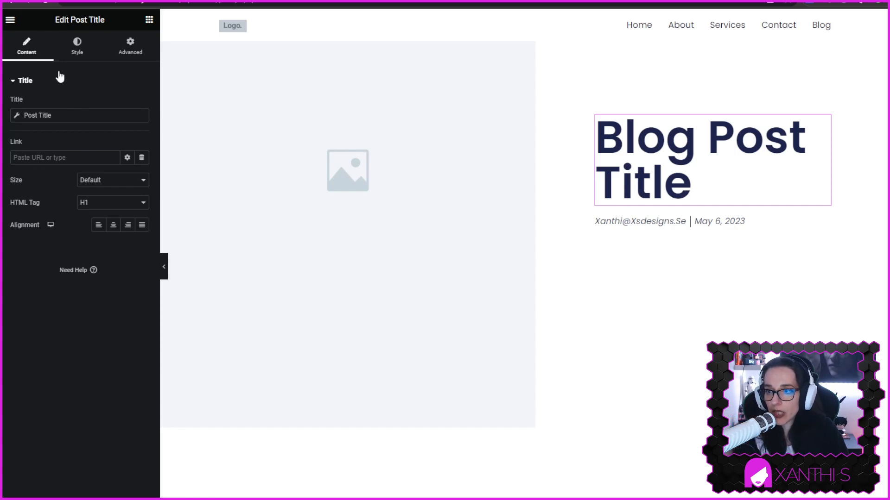
pyautogui.click(77, 48)
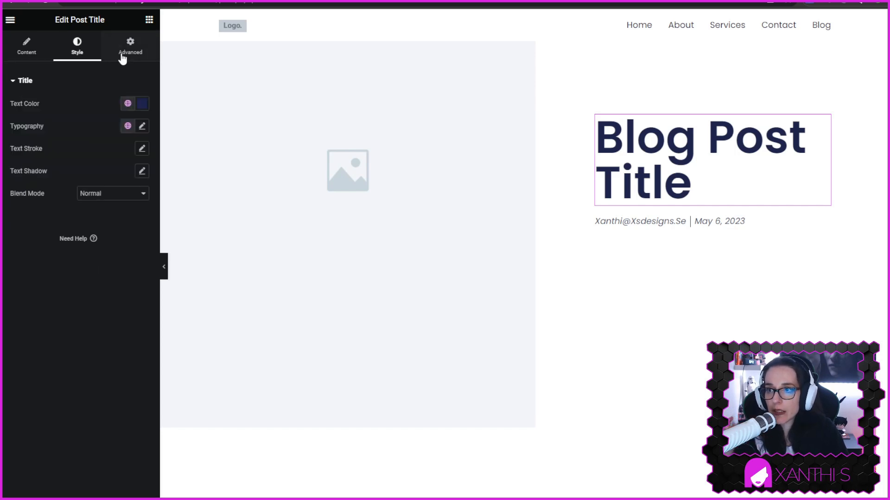
# Try the global Body Text color and a custom blue as the Post Title's text color.
pyautogui.click(125, 105)
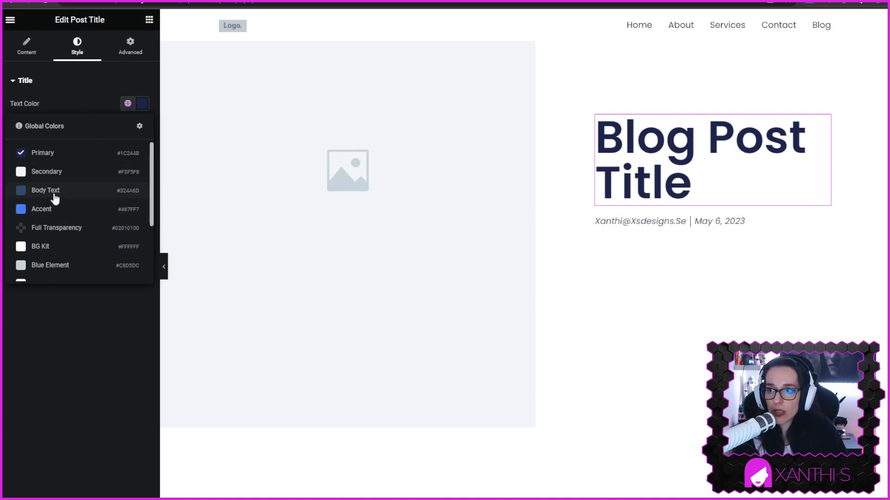
pyautogui.click(54, 192)
pyautogui.click(142, 104)
pyautogui.moveTo(139, 148); pyautogui.dragTo(107, 186)
# Look through the global colors and set the Post Title's text color back to Primary.
pyautogui.click(128, 103)
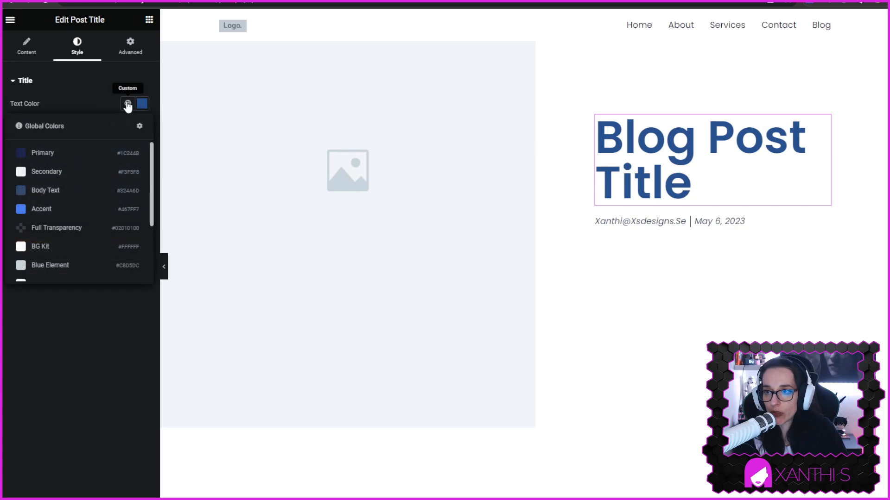
pyautogui.scroll(-3, 131, 193)
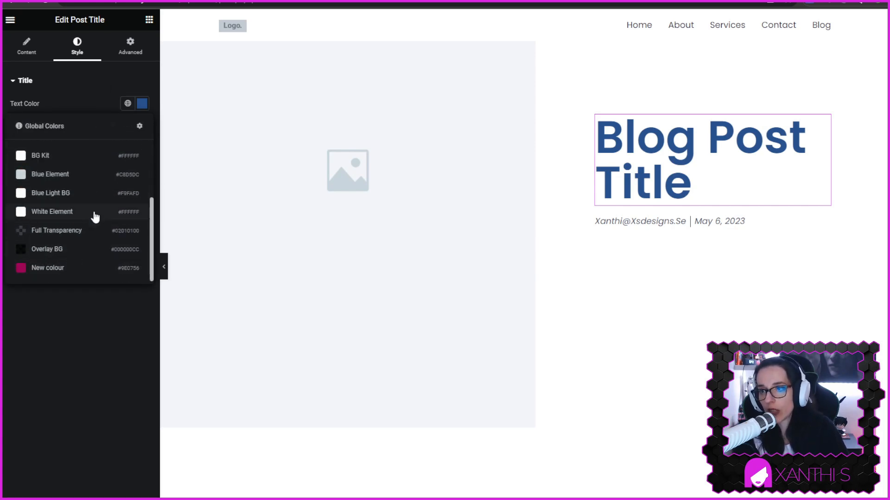
pyautogui.scroll(5, 68, 208)
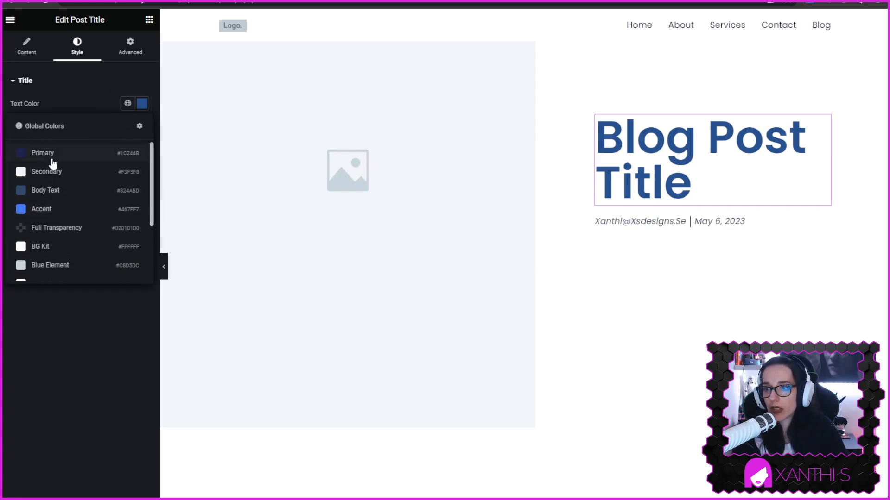
pyautogui.click(51, 153)
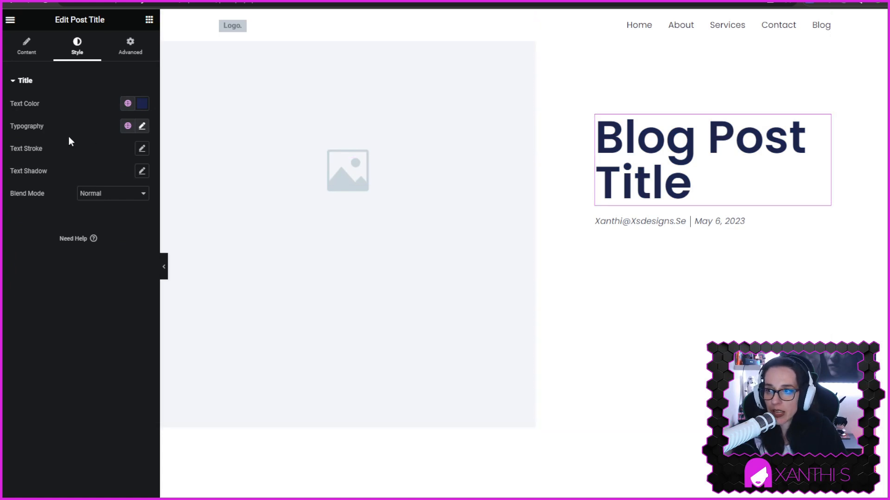
# Try the Primary, Secondary and Box Title global fonts on the Post Title.
pyautogui.click(127, 125)
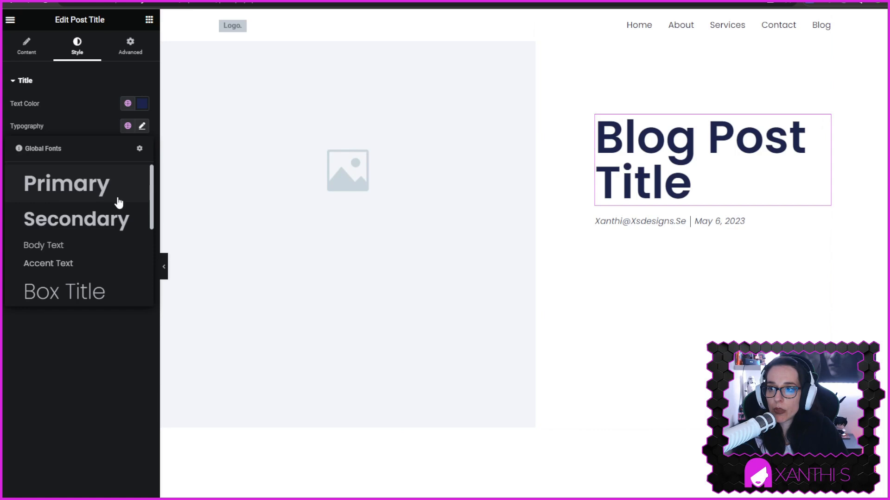
pyautogui.scroll(-3, 113, 218)
pyautogui.scroll(-1, 109, 233)
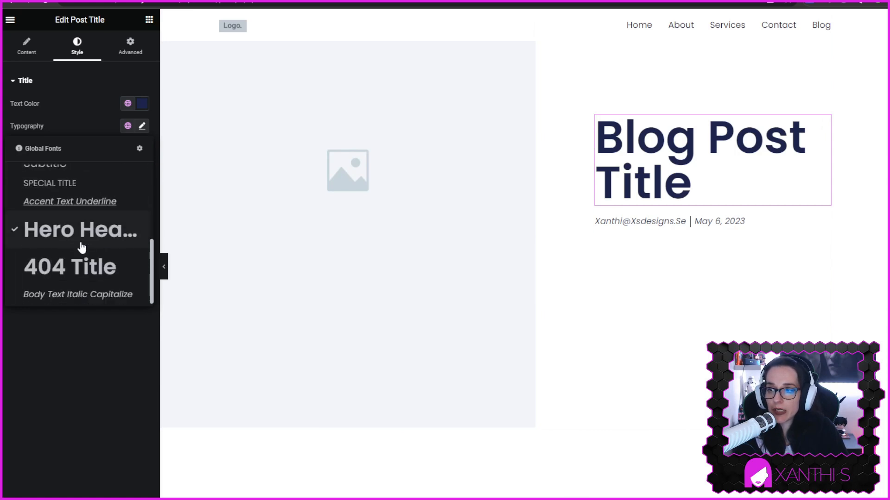
pyautogui.scroll(4, 86, 232)
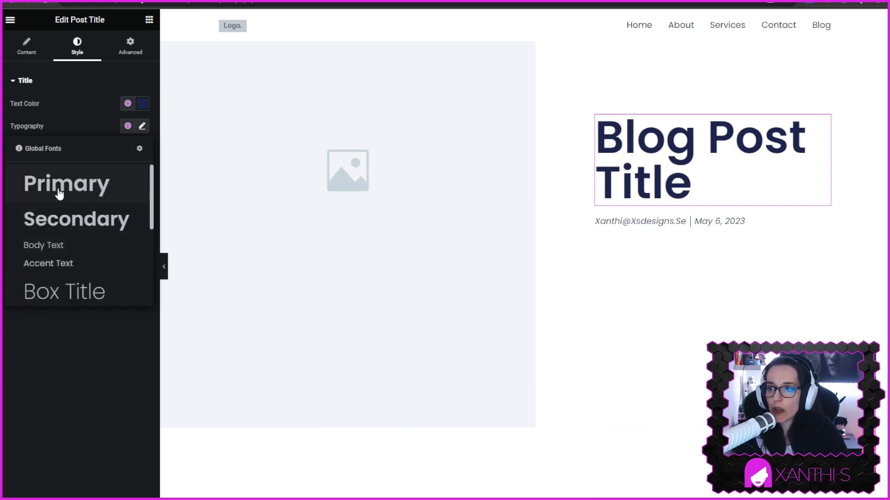
pyautogui.click(61, 185)
pyautogui.click(128, 125)
pyautogui.click(103, 214)
pyautogui.click(127, 125)
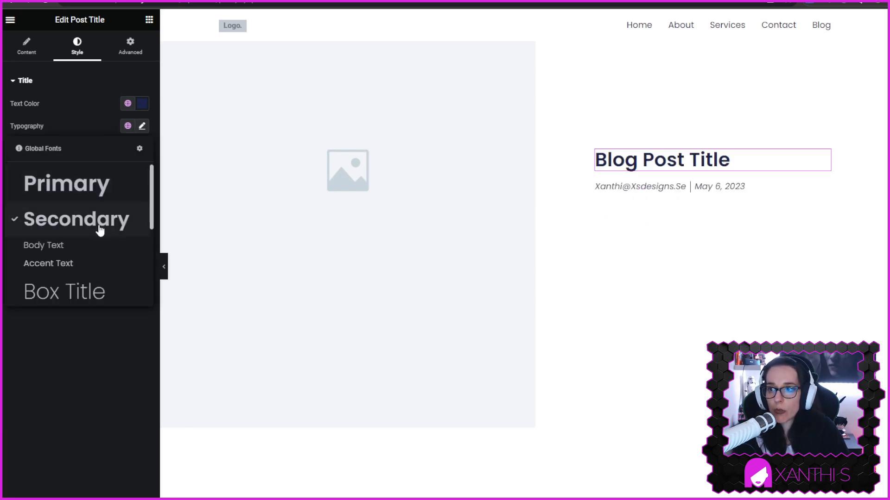
pyautogui.scroll(-1, 87, 276)
pyautogui.click(84, 240)
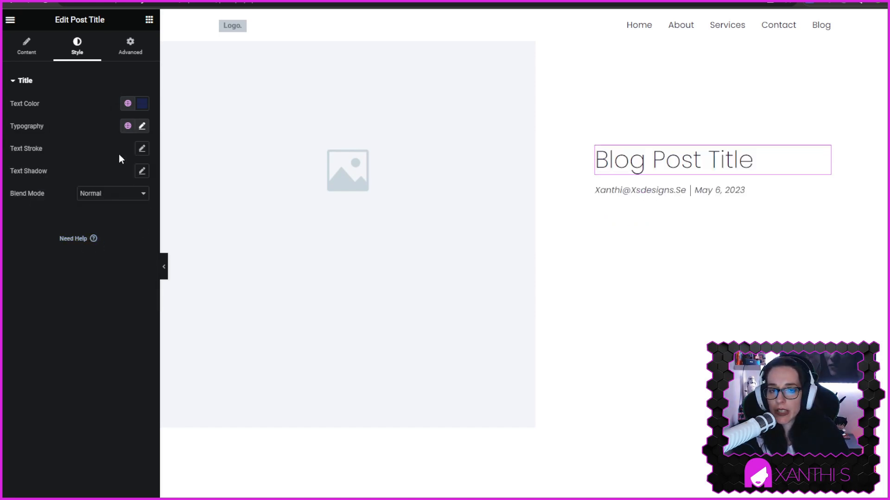
# Add a custom global font style in the site settings and name it NEW BLOG POST TITLE.
pyautogui.click(127, 126)
pyautogui.scroll(-2, 96, 263)
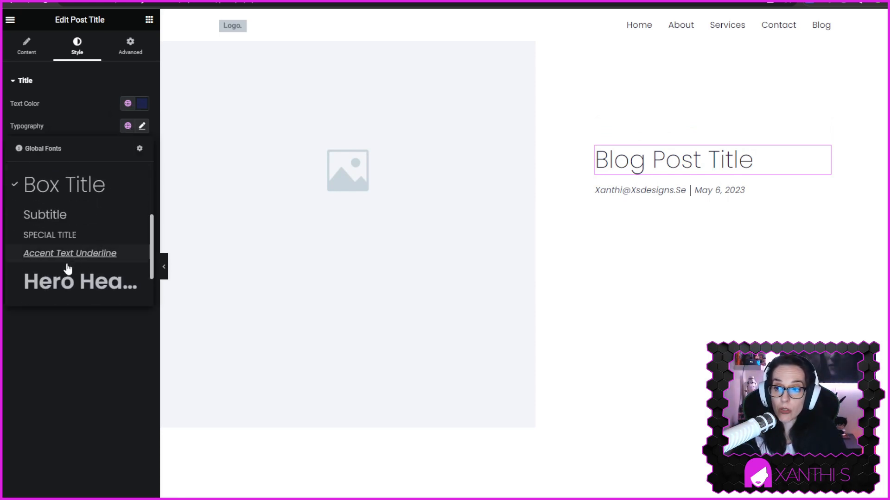
pyautogui.scroll(-1, 104, 259)
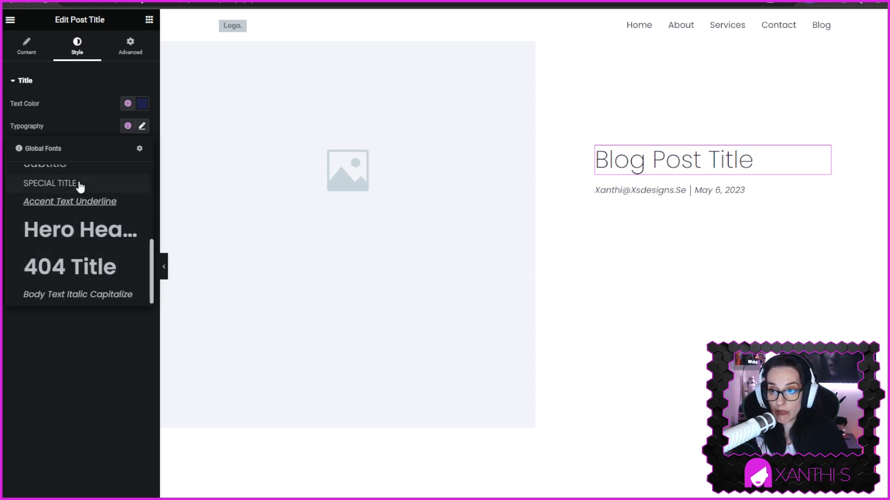
pyautogui.click(139, 152)
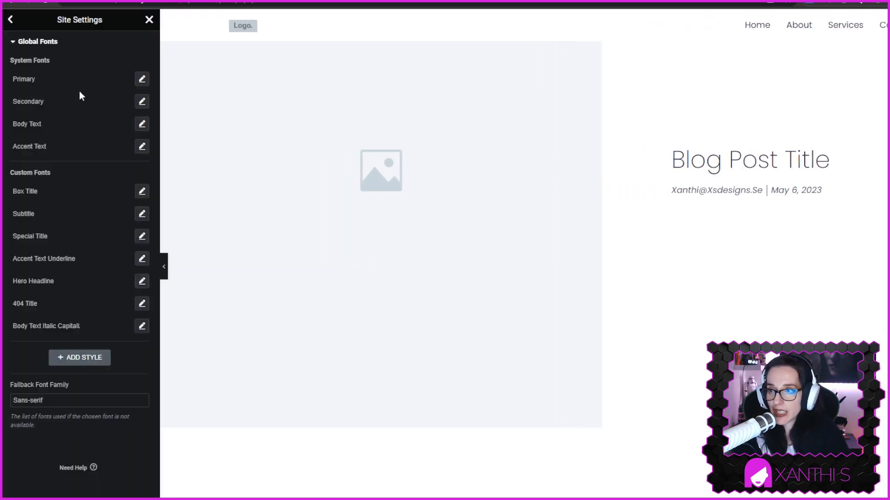
pyautogui.click(76, 360)
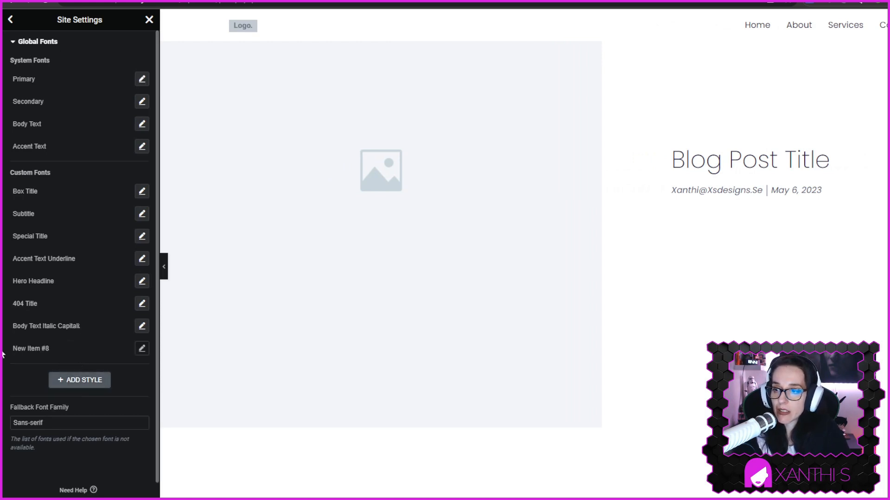
pyautogui.click(37, 348)
pyautogui.tripleClick(35, 350)
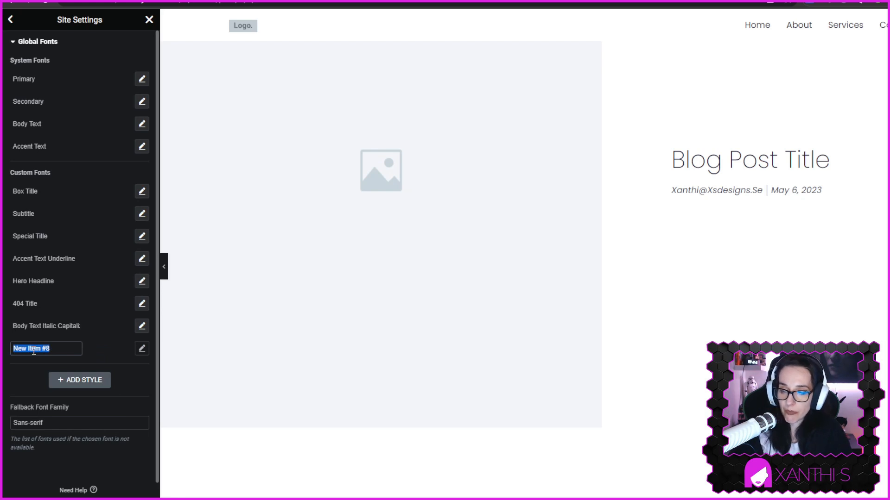
pyautogui.write('NEW')
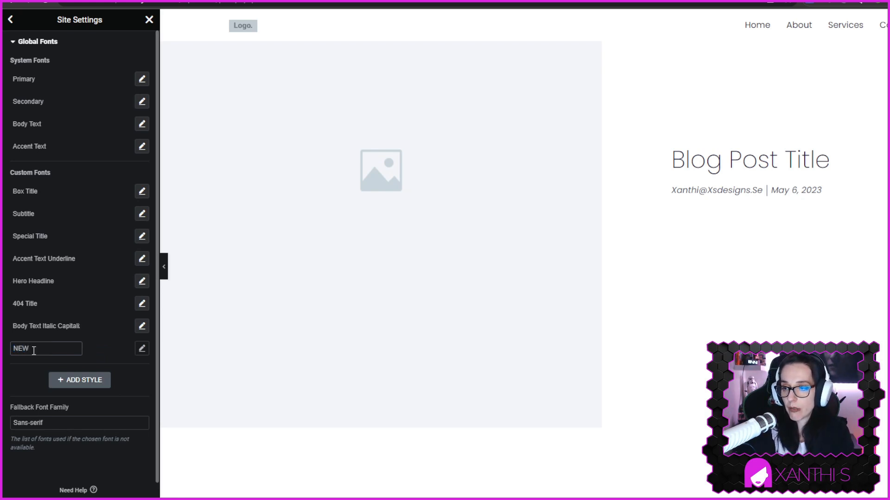
pyautogui.write(' BLOG POST TITLE')
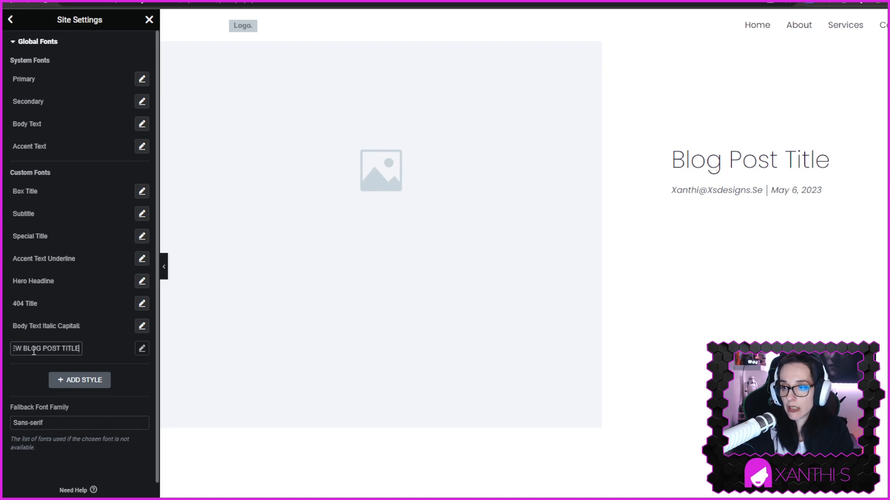
# Set the NEW BLOG POST TITLE font to Verdana at 44 px and save the site settings.
pyautogui.click(142, 348)
pyautogui.click(105, 396)
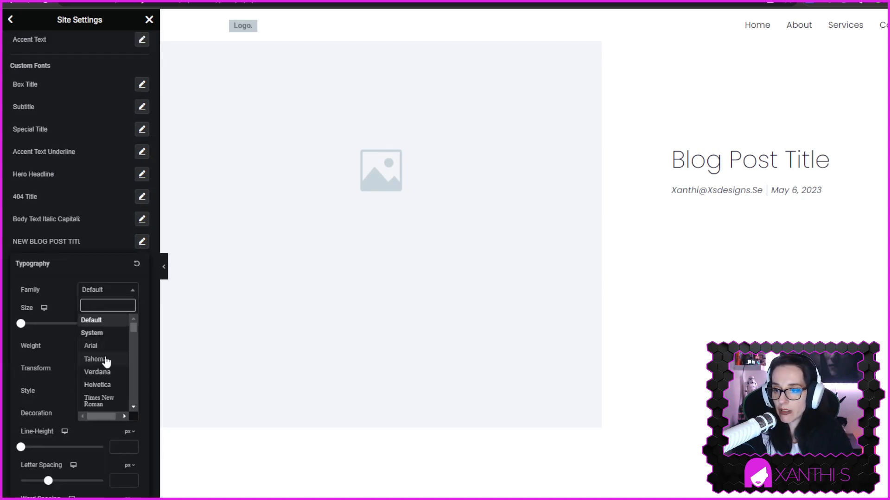
pyautogui.click(106, 372)
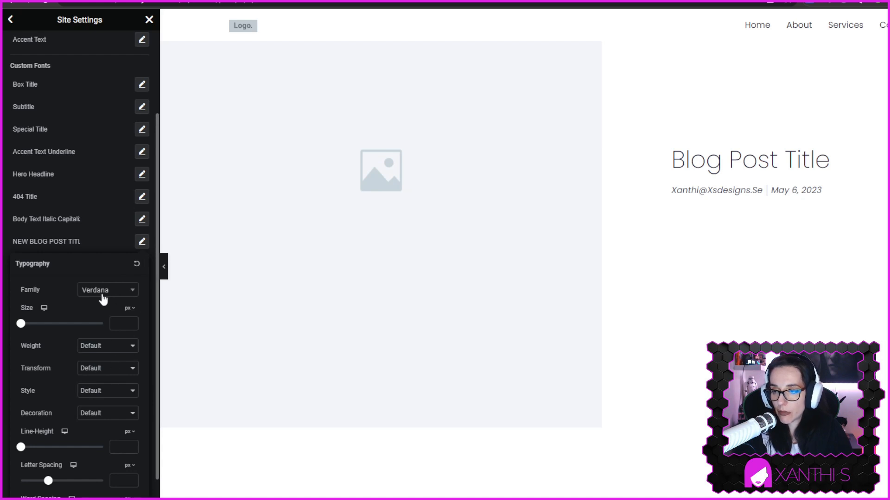
pyautogui.moveTo(21, 325); pyautogui.dragTo(39, 328)
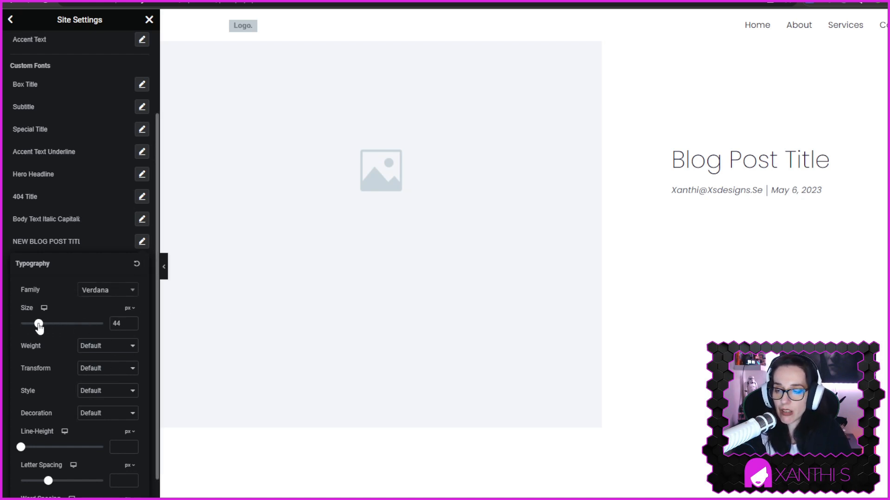
pyautogui.click(132, 326)
pyautogui.click(134, 499)
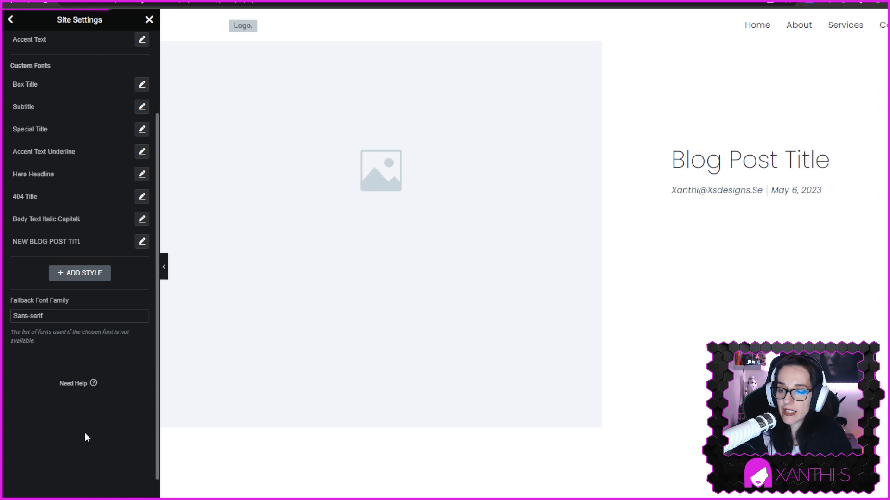
# Apply the NEW BLOG POST TITLE global font to the Post Title widget in the Single Post template.
pyautogui.click(713, 265)
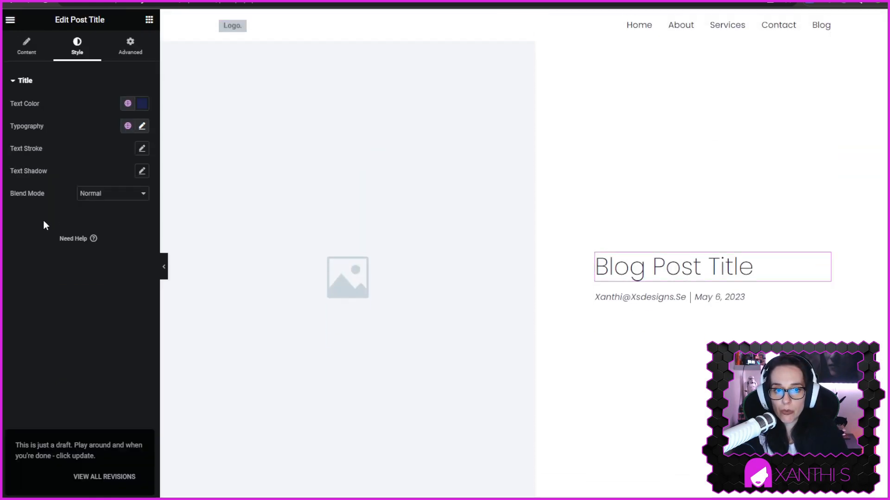
pyautogui.click(24, 45)
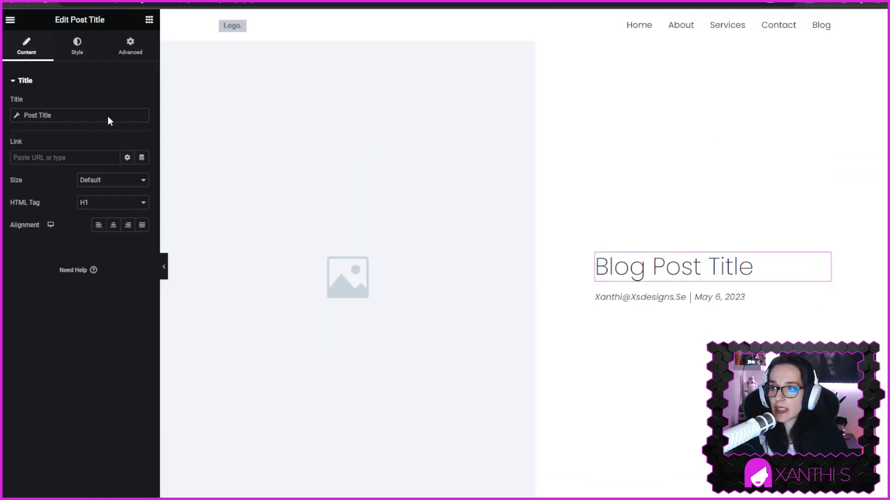
pyautogui.click(72, 43)
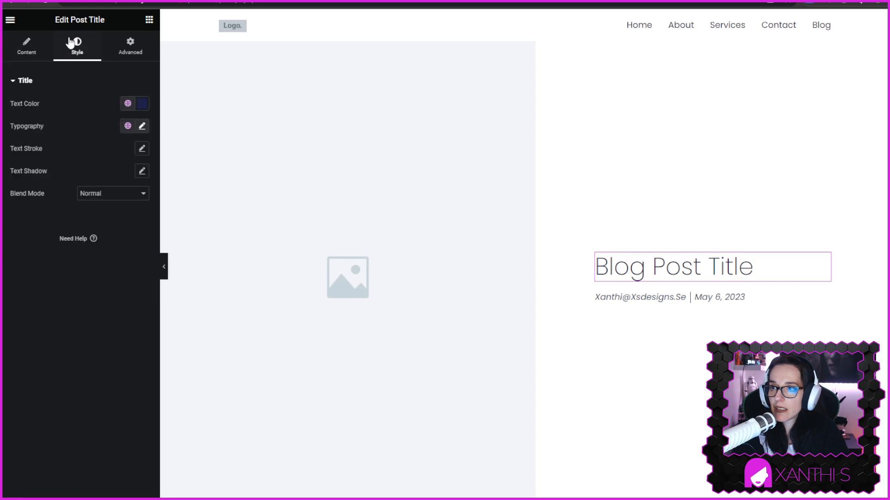
pyautogui.click(128, 126)
pyautogui.scroll(-5, 106, 232)
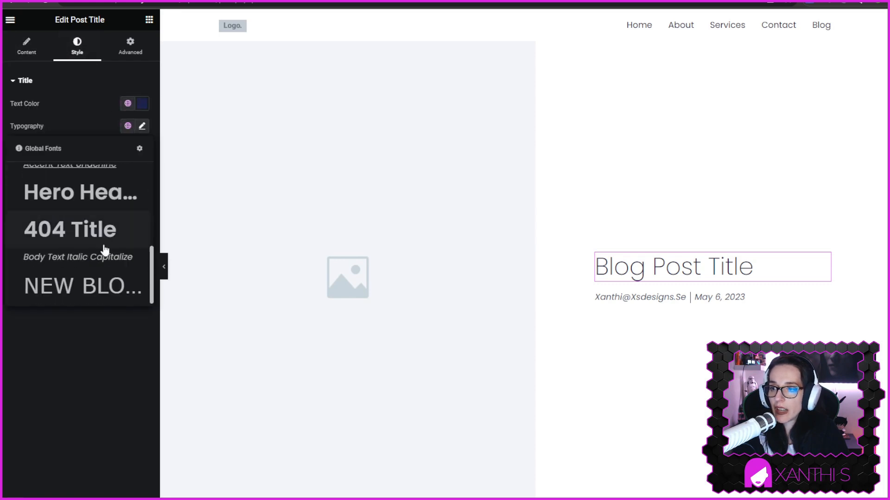
pyautogui.click(107, 291)
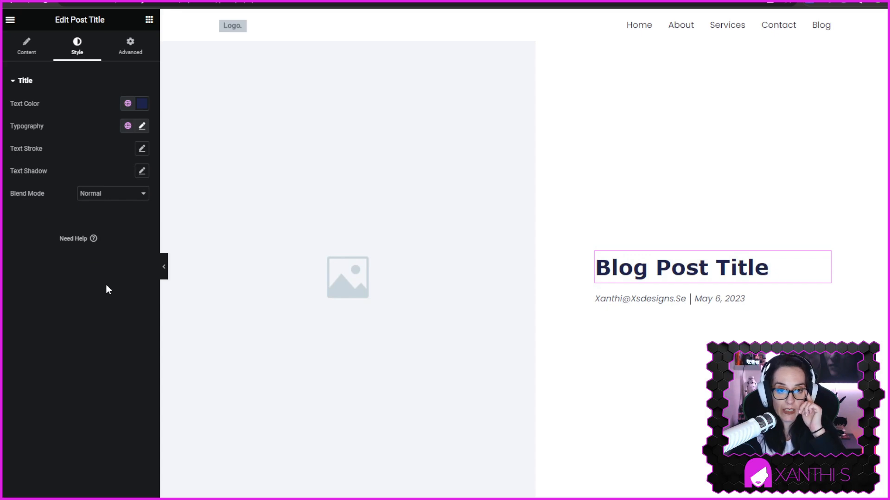